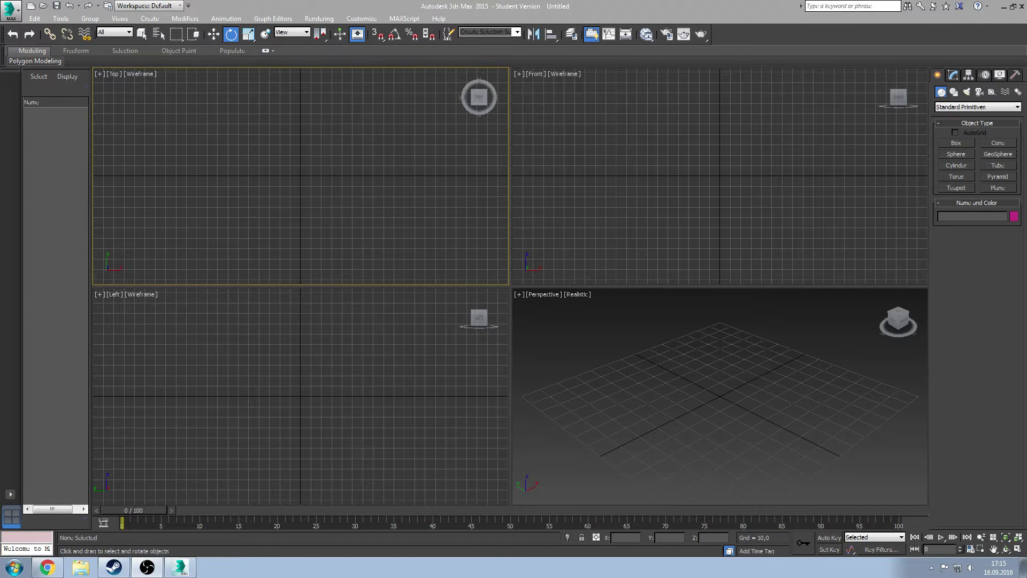
Browse the 3ds Max free trial download page in the web browser.
click(47, 567)
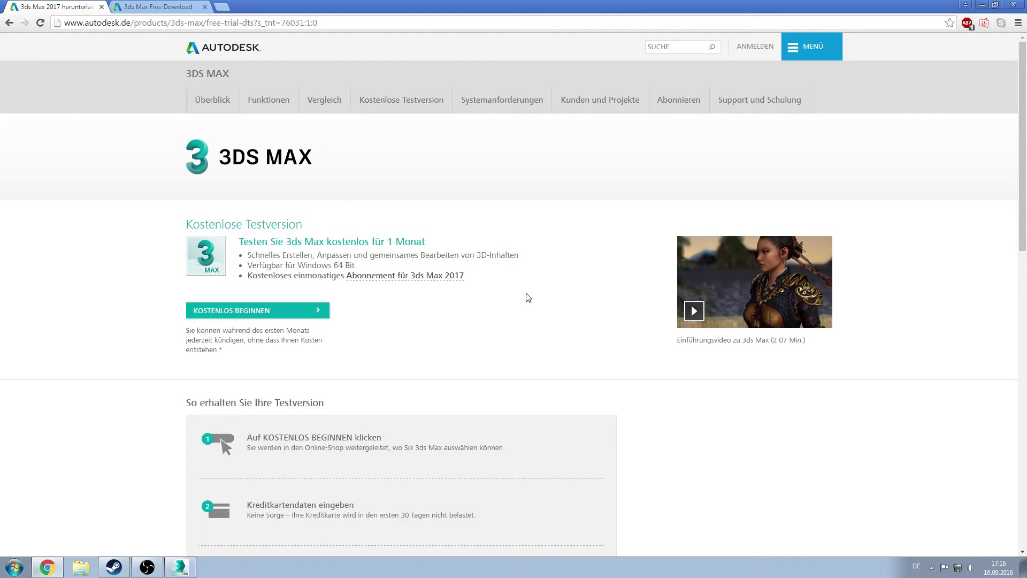
scroll(528, 296, down, 4)
scroll(499, 329, up, 4)
scroll(452, 286, down, 2)
scroll(448, 281, down, 5)
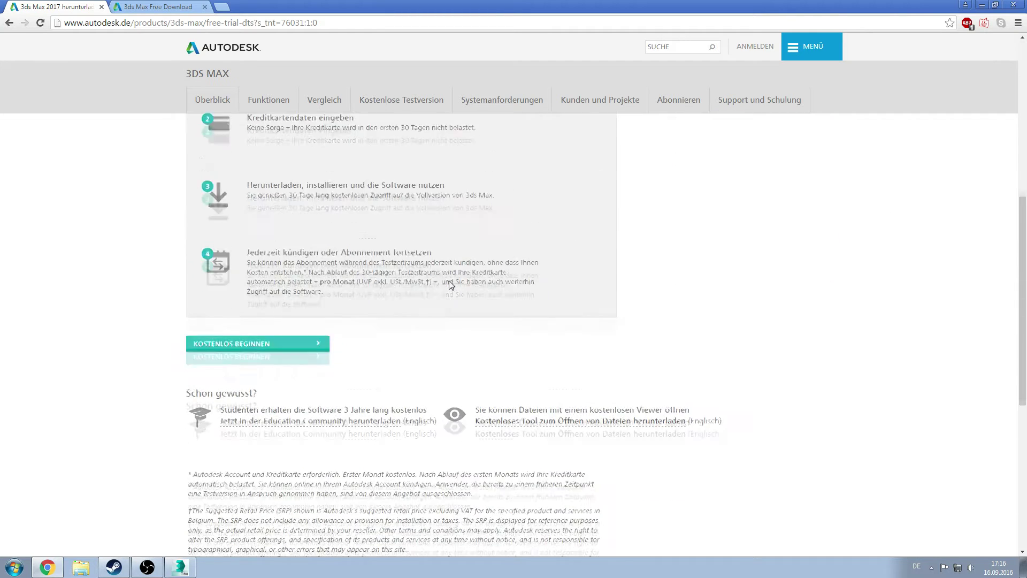
scroll(450, 284, down, 3)
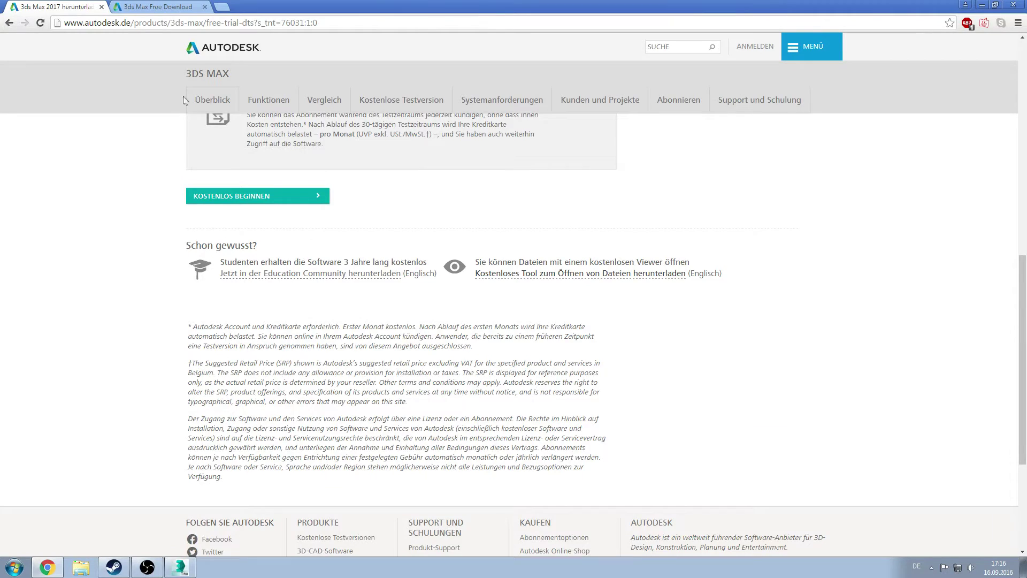
click(174, 7)
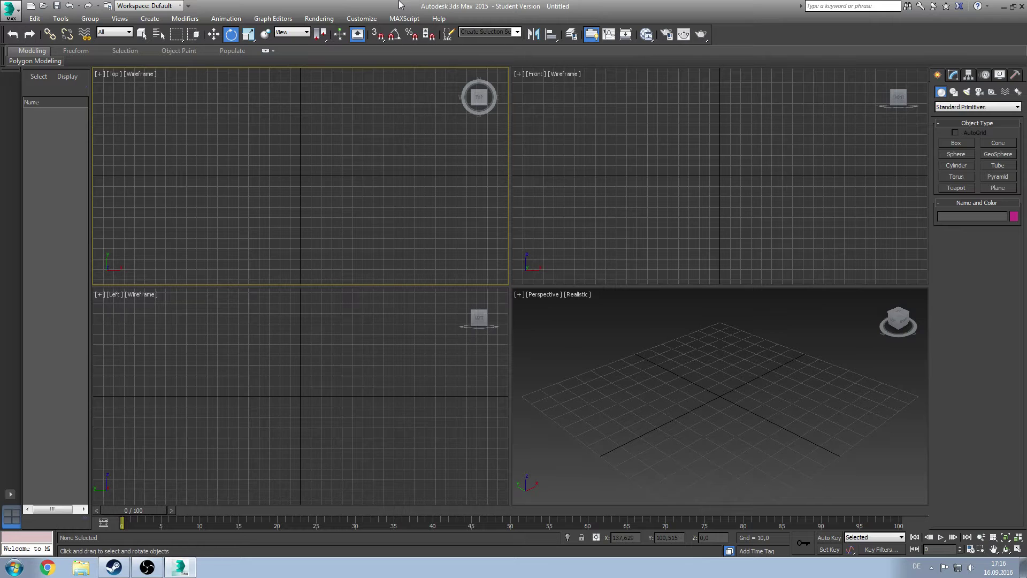
Confirm Units Setup: system unit 1 Unit = 1,0 Meters, display Generic Units.
click(368, 19)
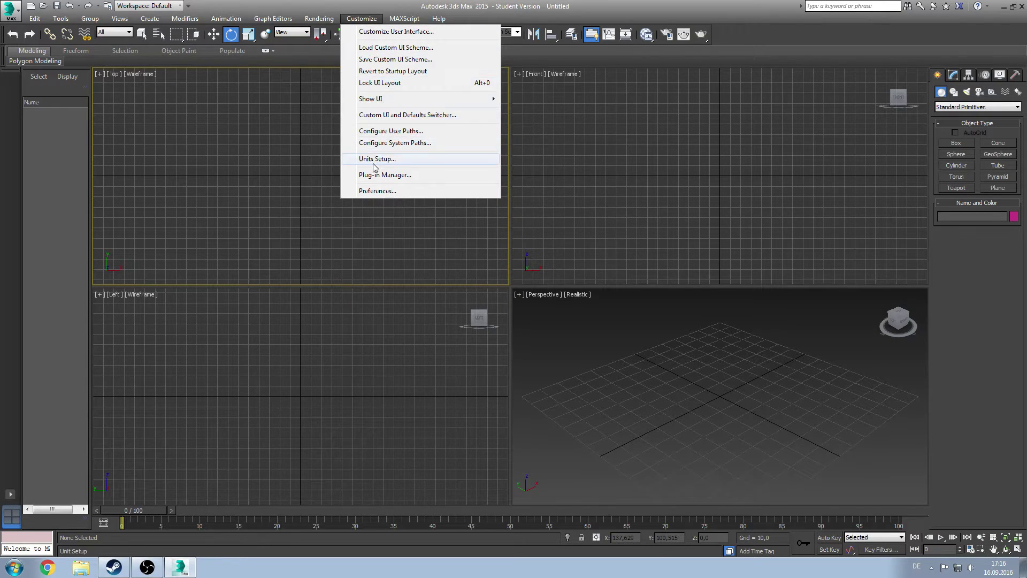
click(377, 159)
click(487, 195)
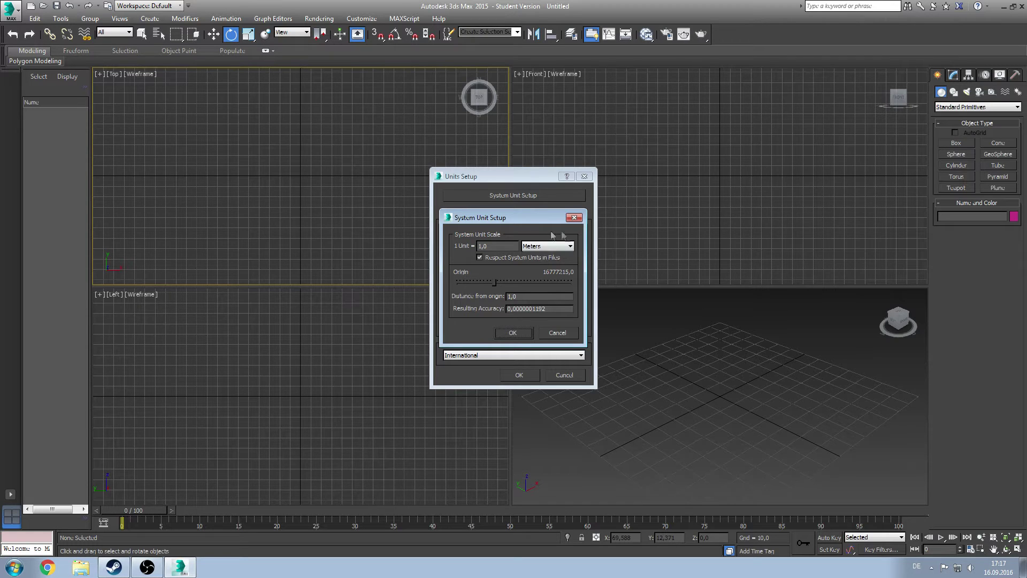
click(522, 333)
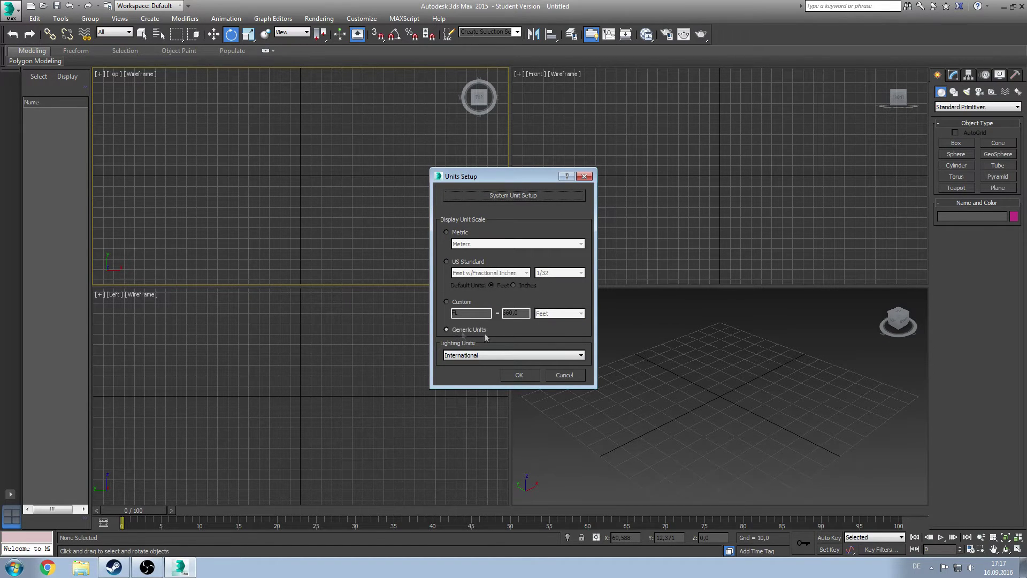
click(519, 373)
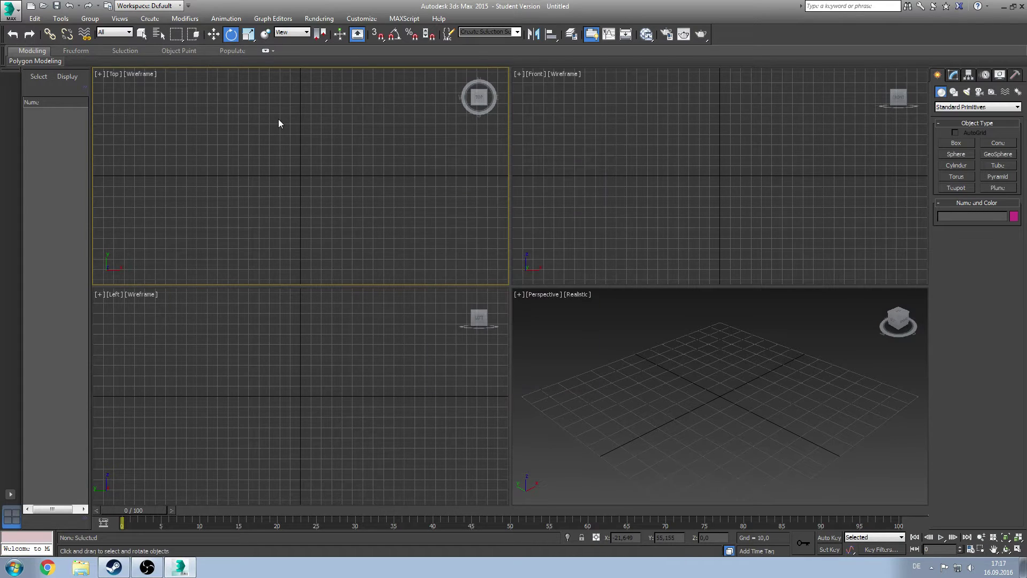
click(362, 19)
click(387, 191)
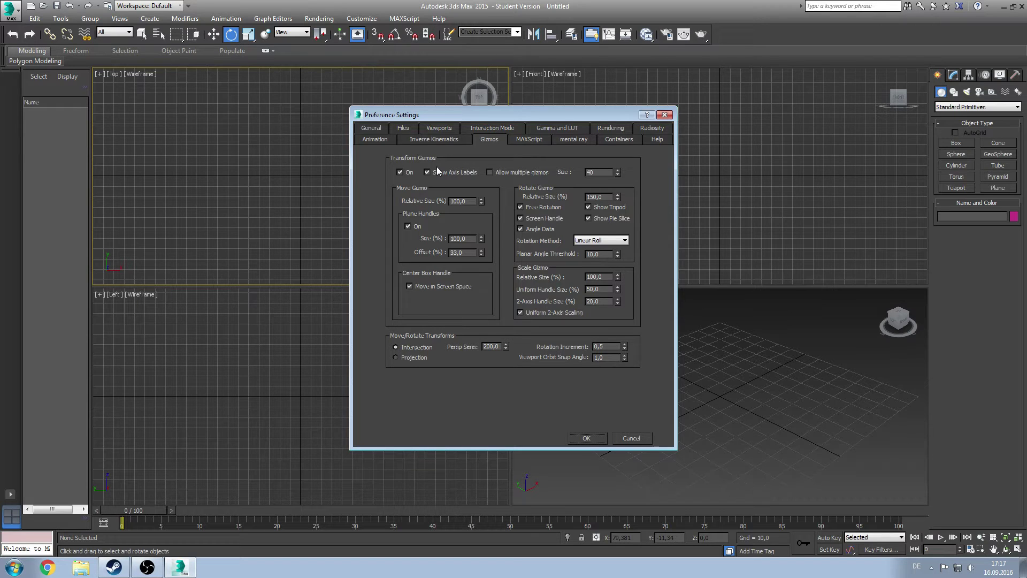
click(371, 128)
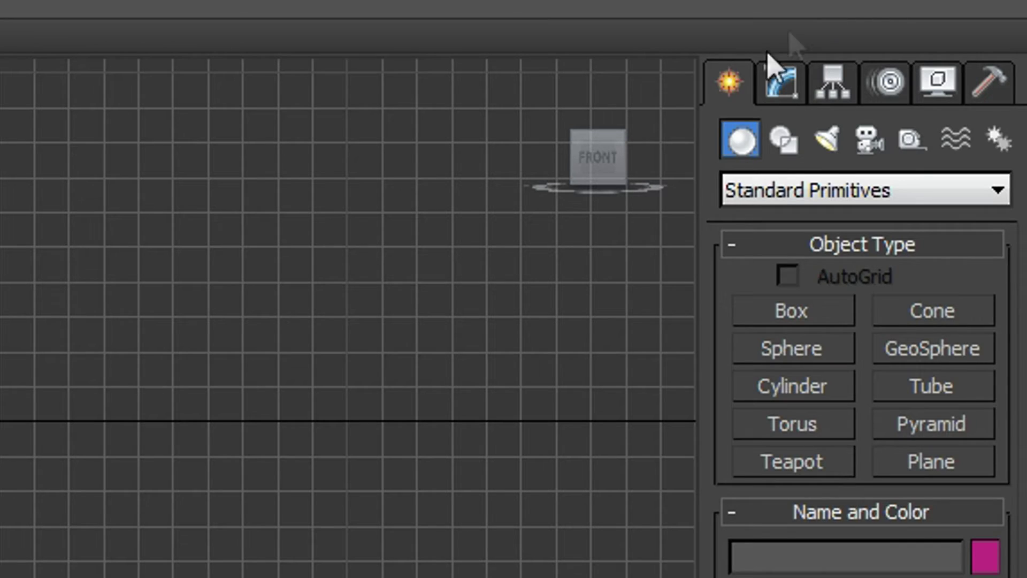
click(781, 82)
Browse the Command panel tabs and the Shapes, Lights, Cameras, Helpers and Space Warps categories.
click(833, 82)
click(887, 82)
click(989, 82)
click(779, 144)
click(845, 140)
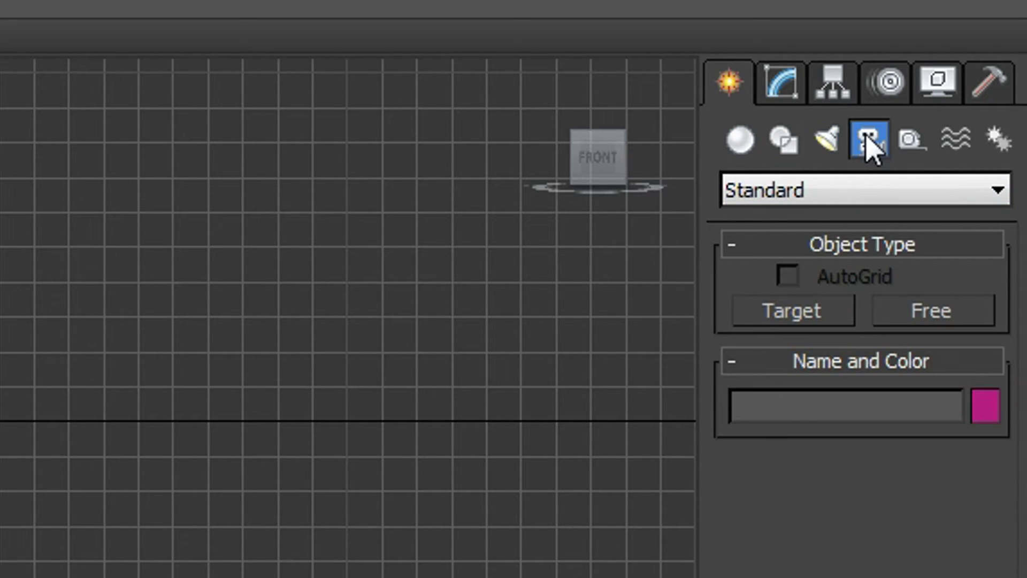
click(911, 140)
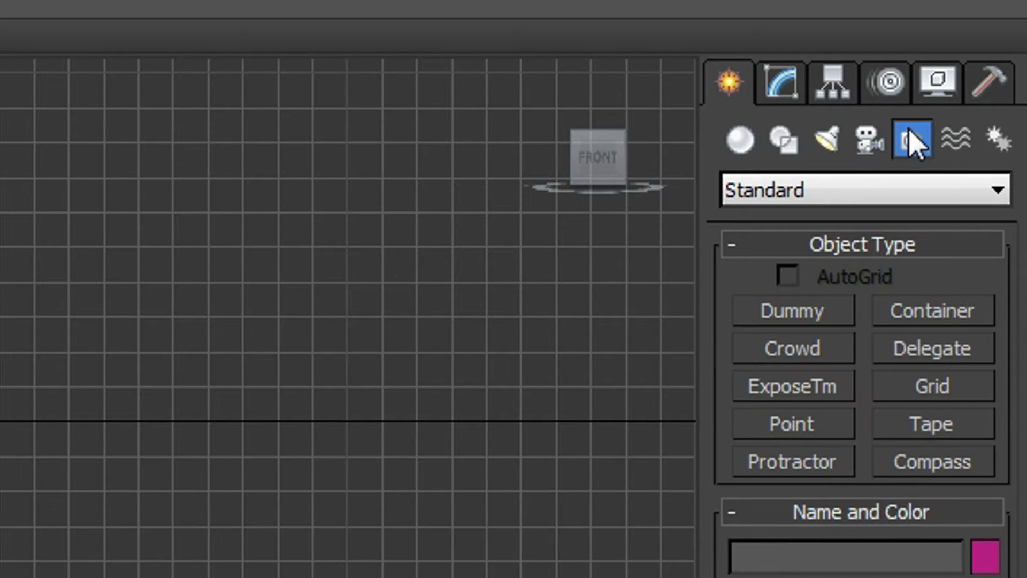
click(952, 142)
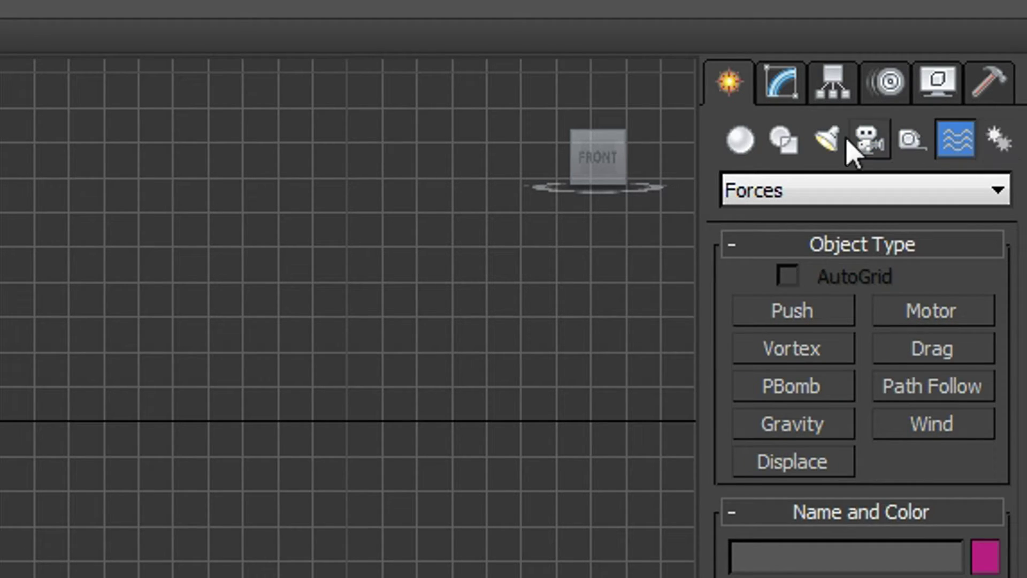
Return to Geometry and keep Standard Primitives in the category dropdown.
click(738, 140)
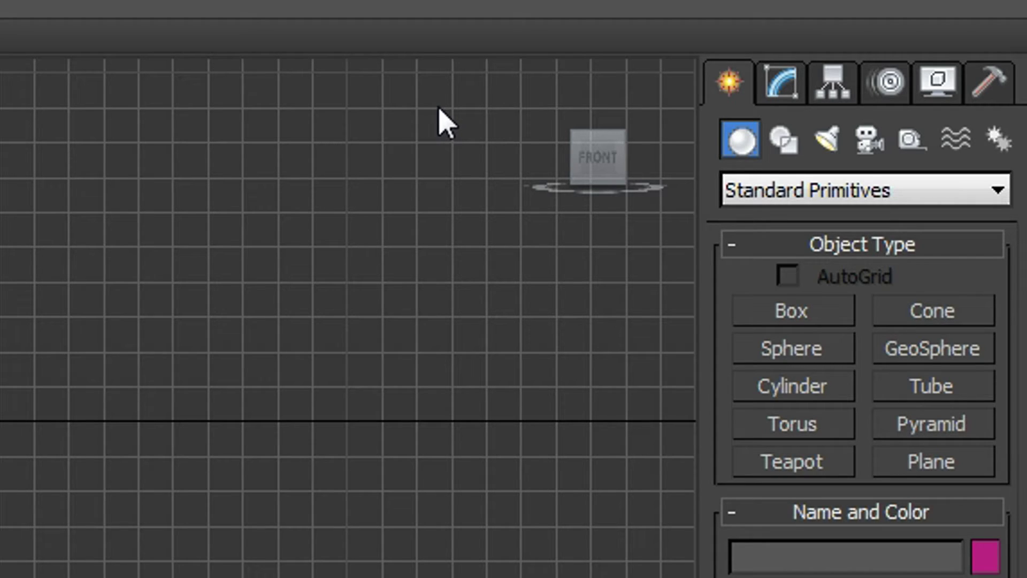
click(817, 193)
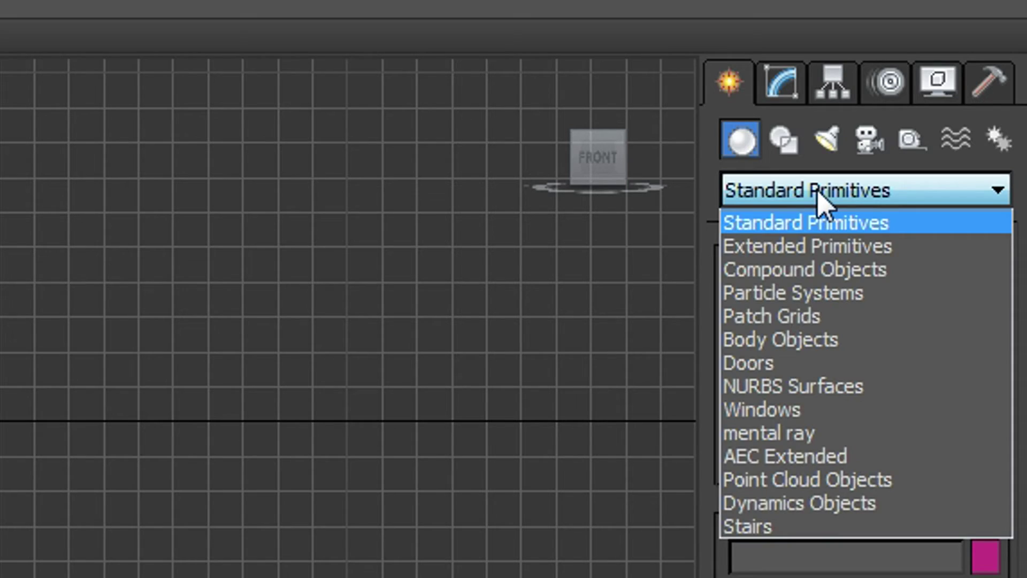
click(817, 192)
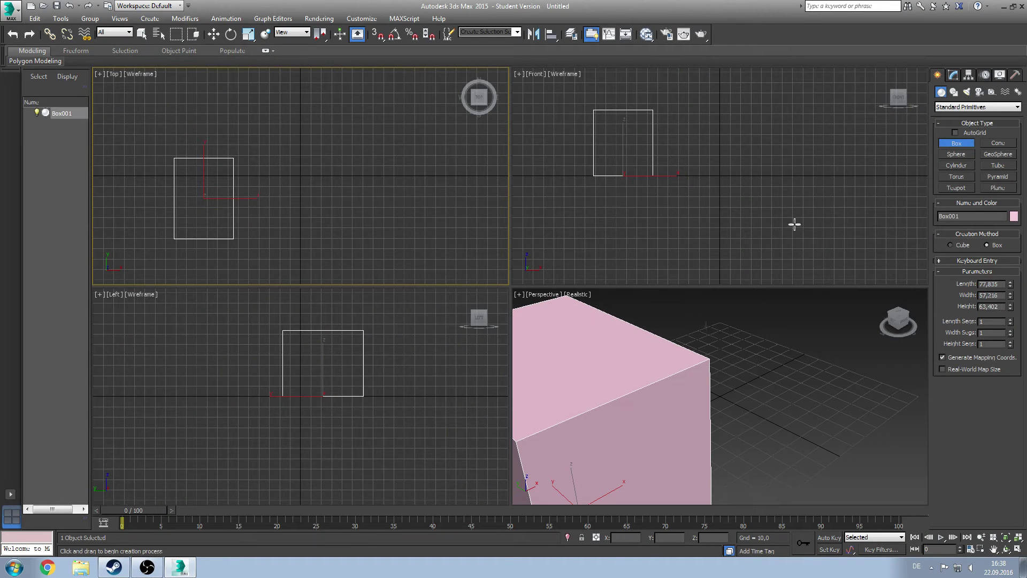
Draw a large sphere and a cone beside it in the Top view.
scroll(773, 332, down, 10)
scroll(790, 323, up, 3)
click(958, 155)
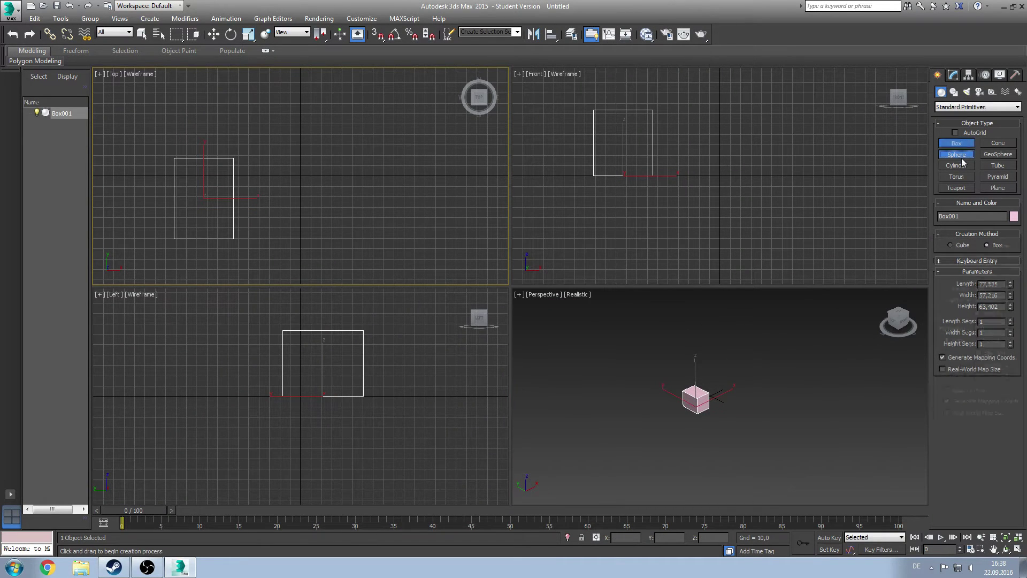
drag(253, 129, 110, 153)
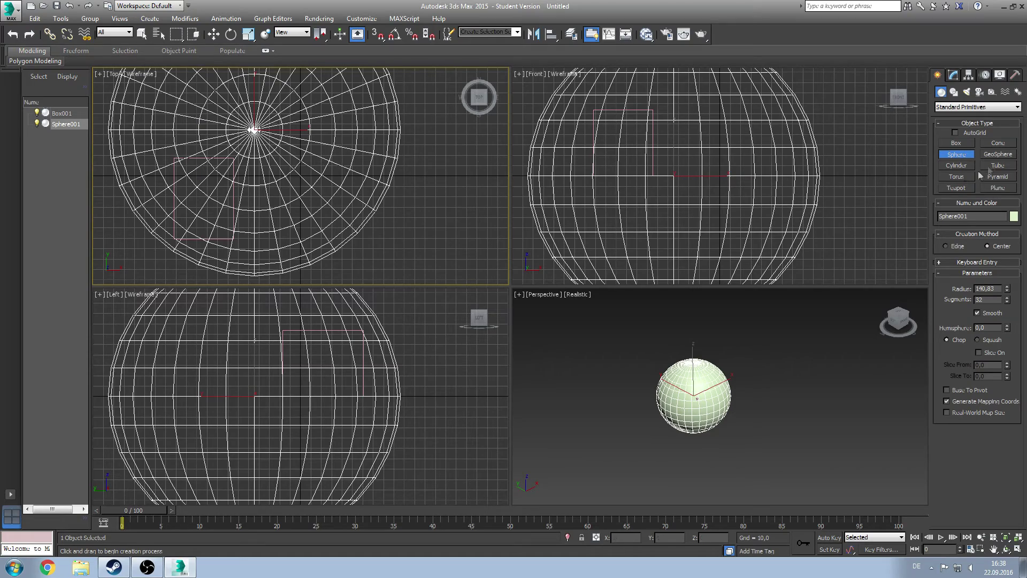
click(997, 143)
drag(370, 140, 503, 203)
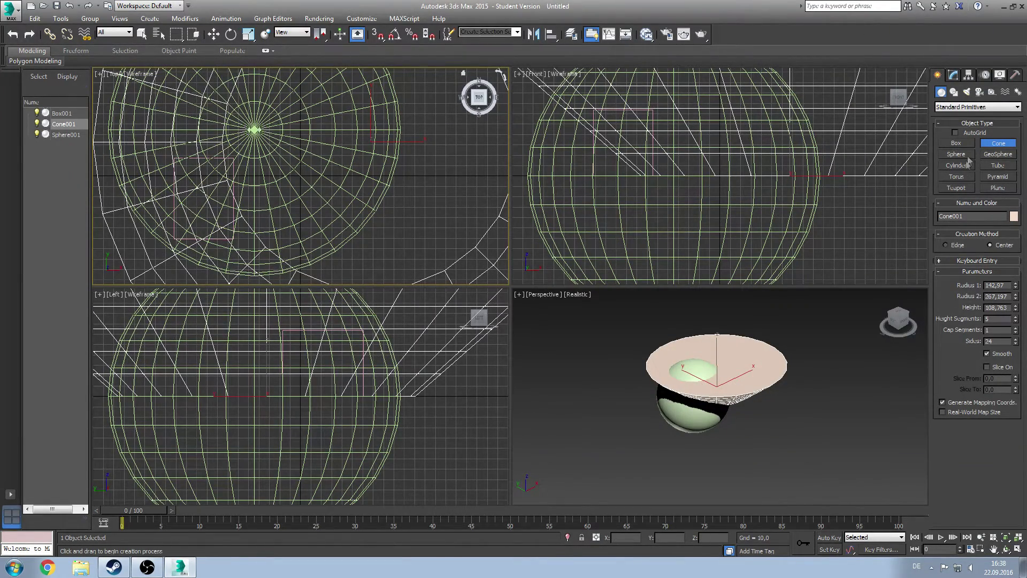
Add a large geosphere and a cylinder to its right.
click(998, 154)
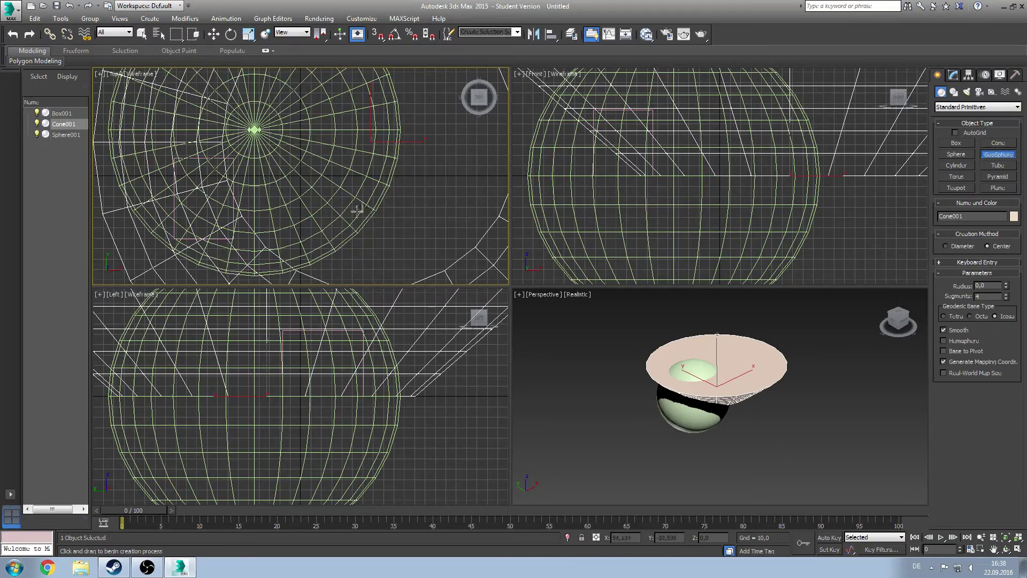
scroll(130, 187, up, 5)
scroll(129, 187, down, 5)
drag(228, 141, 308, 158)
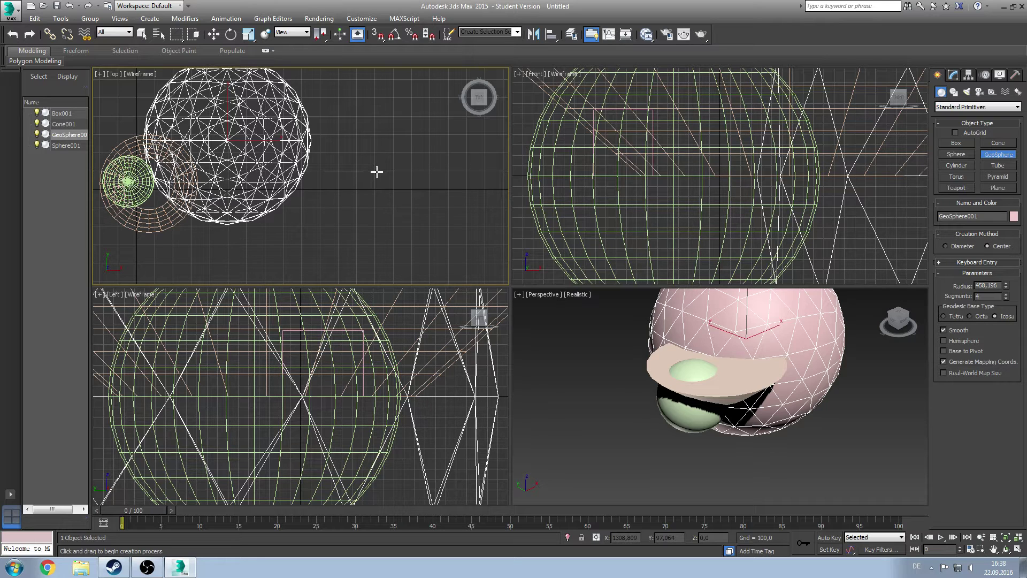
click(956, 166)
drag(352, 155, 399, 88)
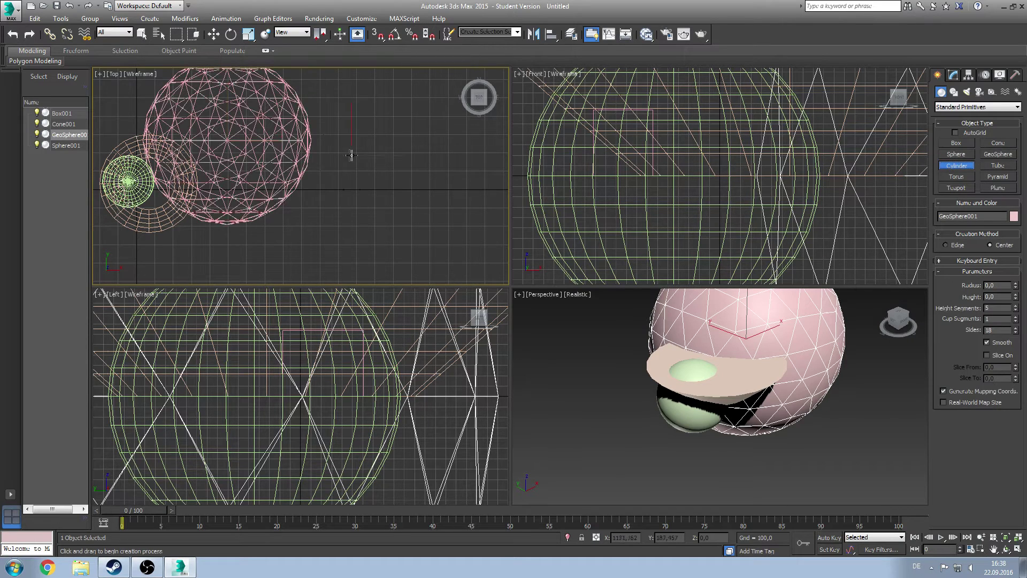
alt+middle_drag(684, 303, 591, 467)
scroll(592, 467, down, 2)
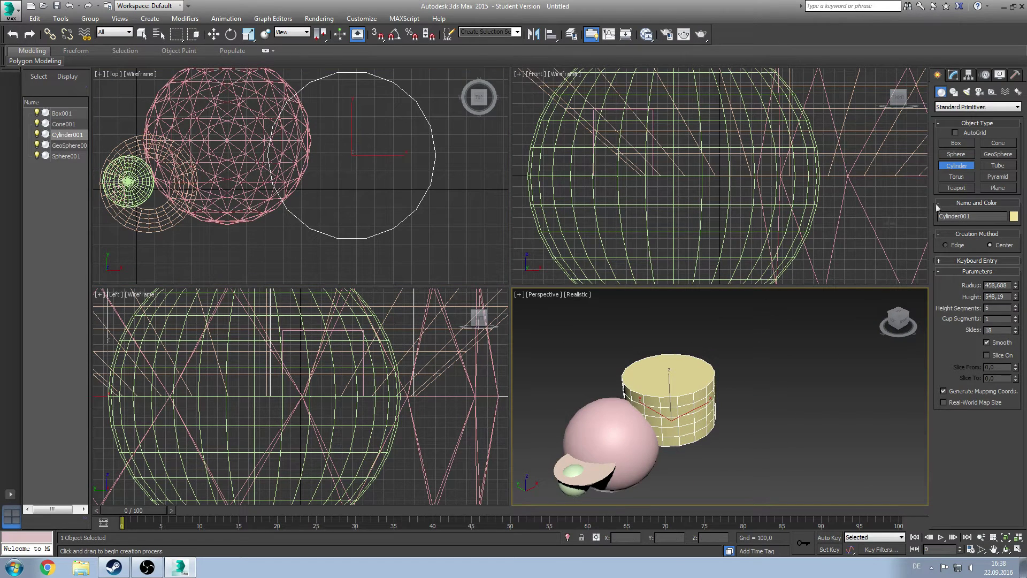
Create a tube and move it just right of the cylinder.
click(996, 166)
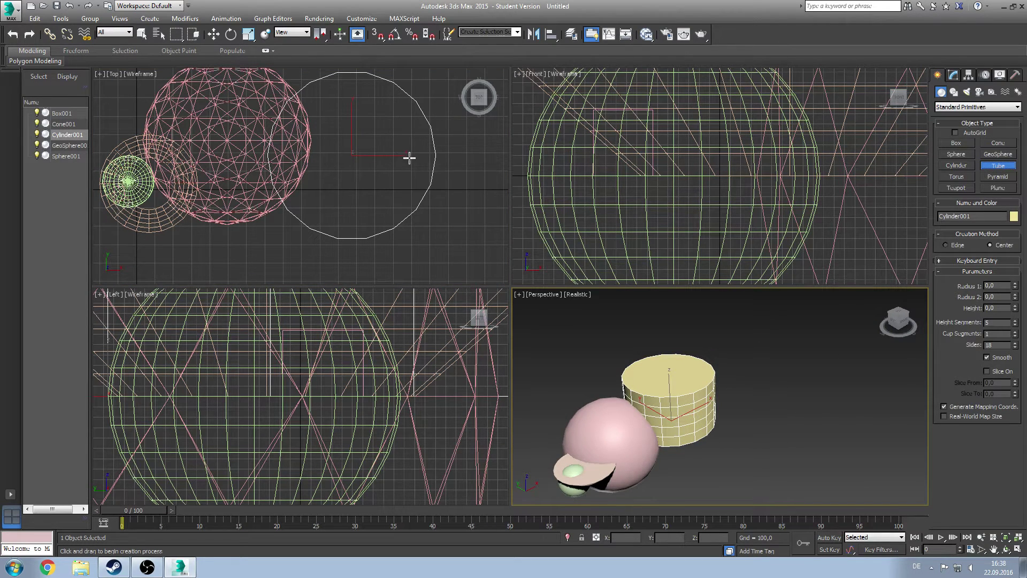
drag(355, 150, 408, 204)
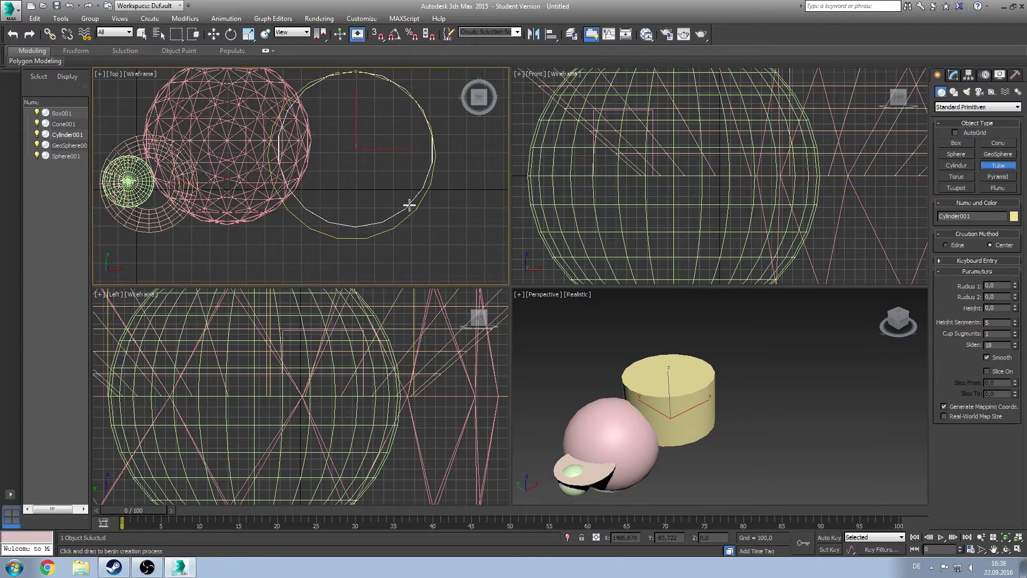
click(396, 142)
click(388, 129)
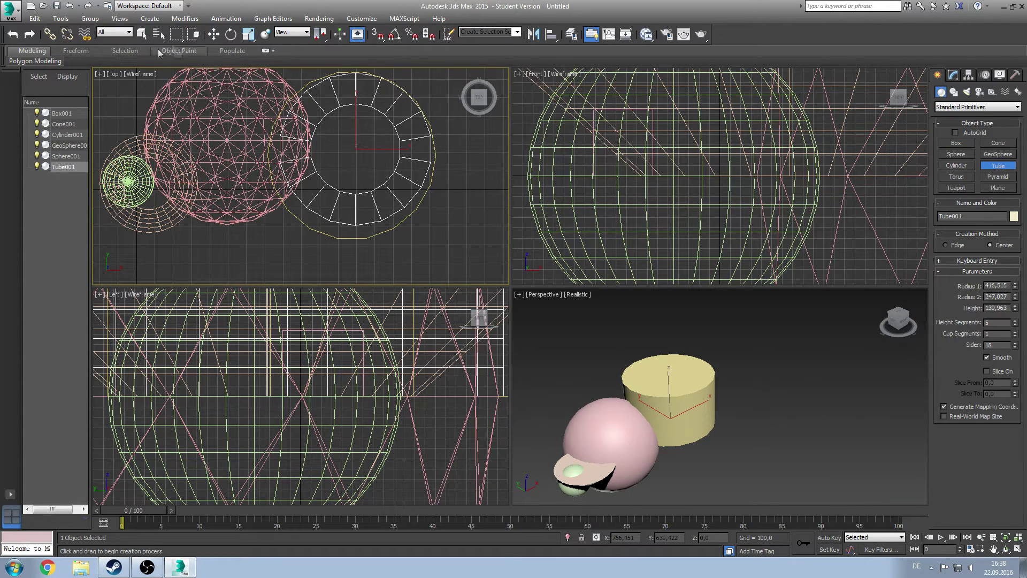
click(214, 34)
drag(361, 135, 462, 219)
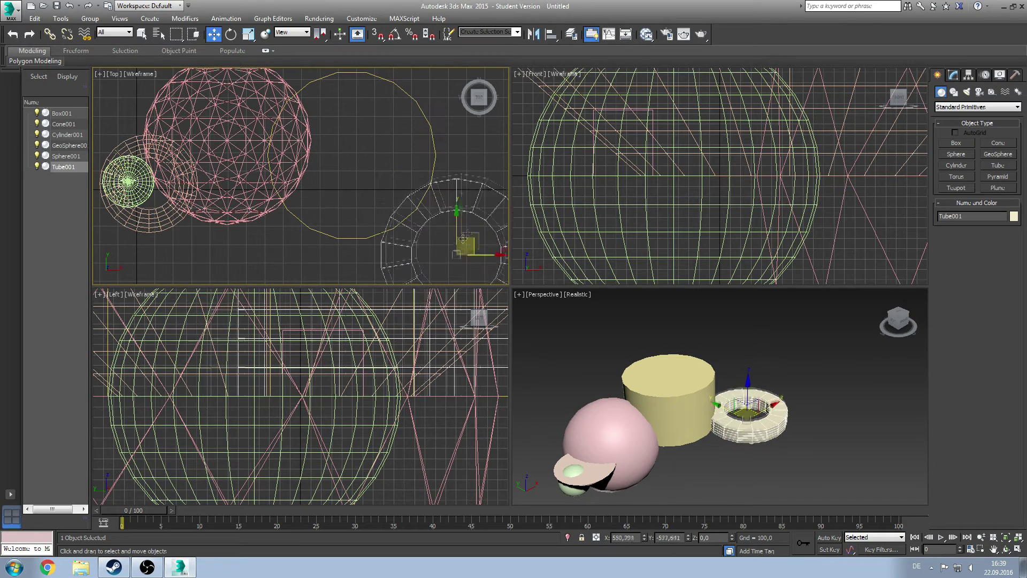
Look at the tube's Modify panel settings, then return to Standard Primitives.
scroll(768, 343, up, 3)
scroll(768, 344, up, 2)
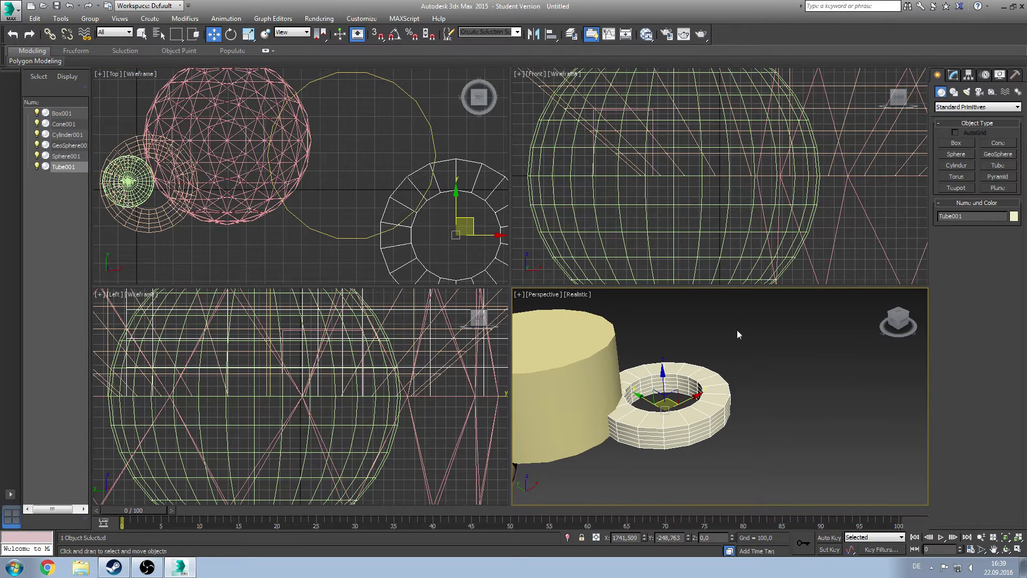
click(952, 77)
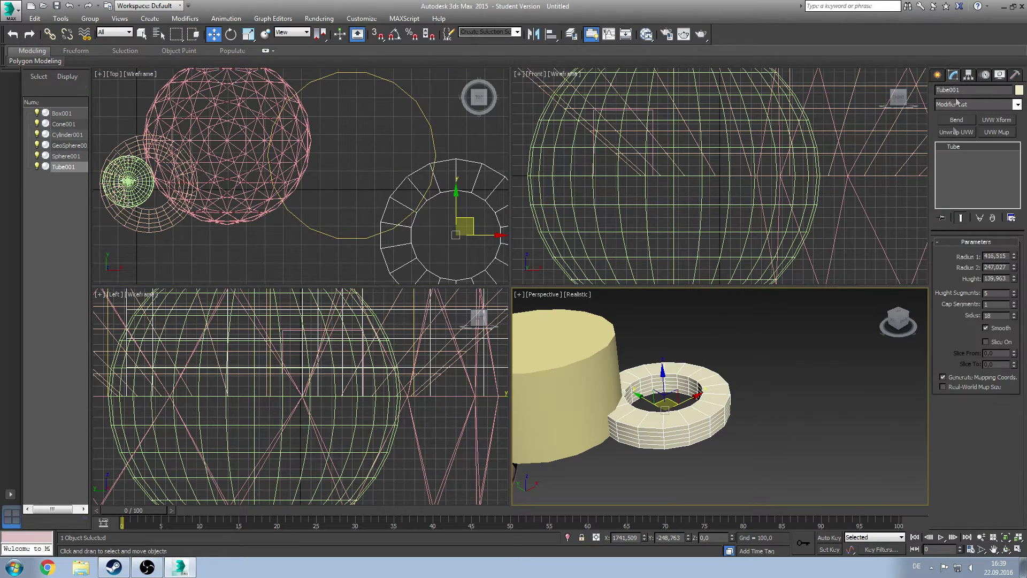
click(945, 76)
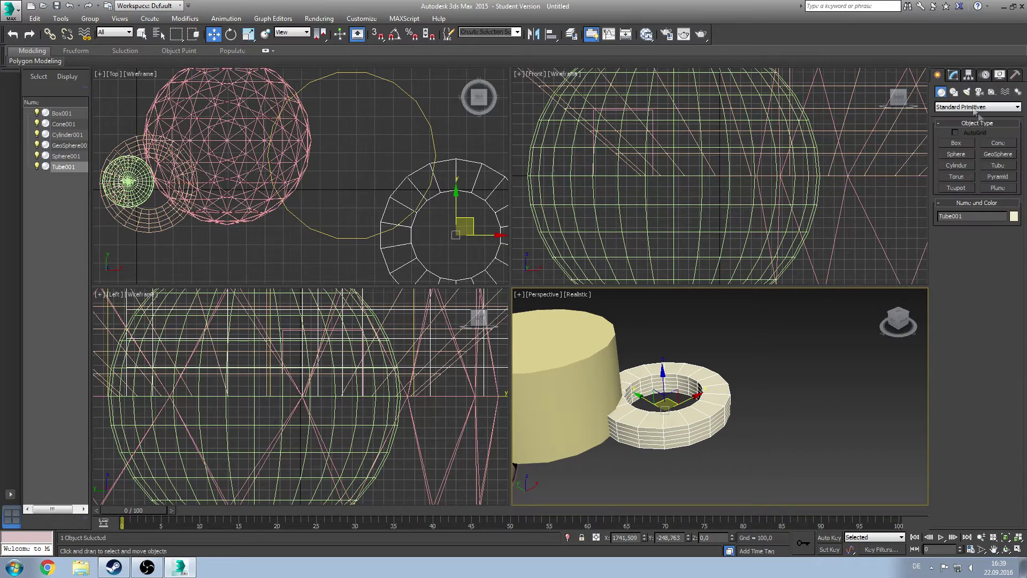
Draw a large torus with a set ring thickness in the Top view.
click(950, 179)
middle_drag(332, 222, 367, 142)
scroll(367, 143, down, 2)
mouse_move(294, 182)
mouse_down()
mouse_move(412, 247)
mouse_move(374, 225)
mouse_up()
click(428, 183)
mouse_move(647, 383)
middle_down()
mouse_move(718, 316)
mouse_move(717, 374)
middle_up()
scroll(718, 315, down, 5)
scroll(725, 337, up, 3)
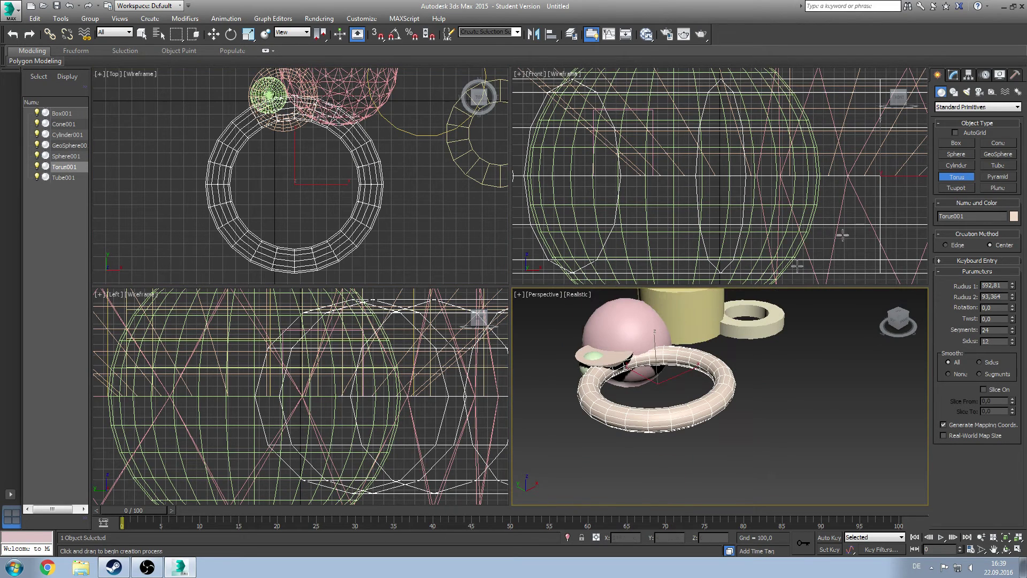
Add a pyramid, a large teapot and a plane in the Top view.
click(999, 178)
drag(422, 196, 445, 232)
click(443, 166)
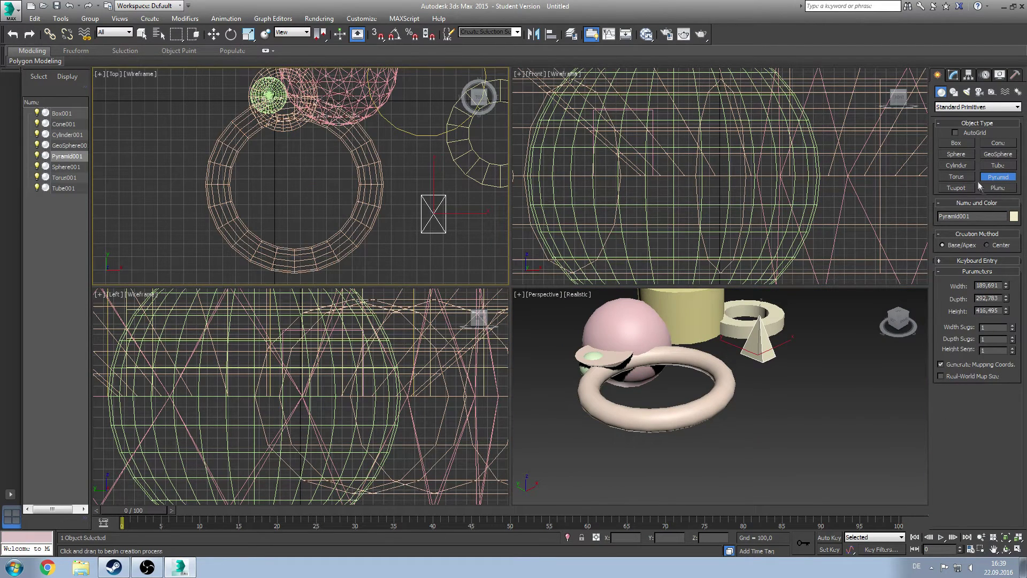
click(956, 187)
drag(282, 174, 362, 219)
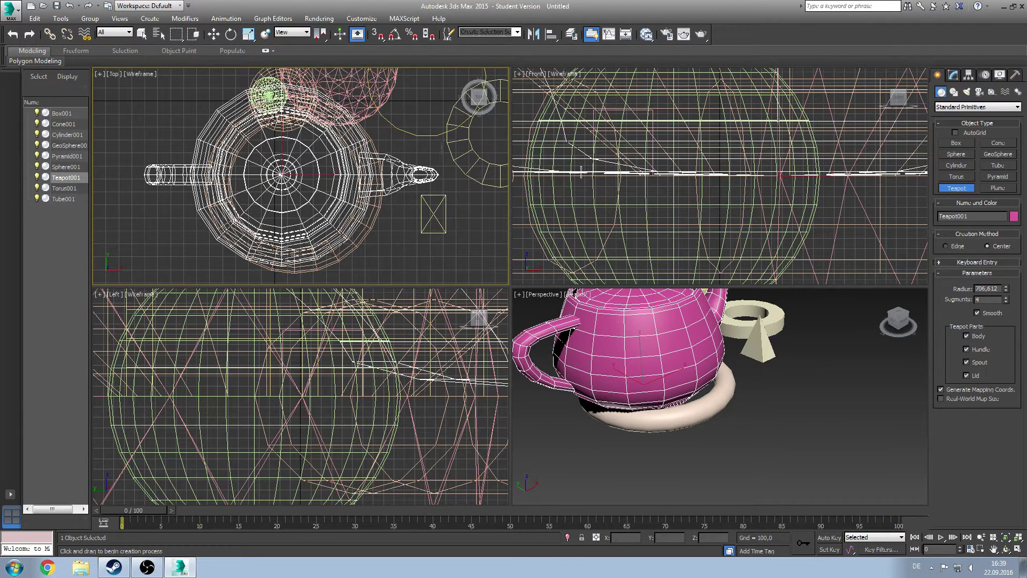
click(997, 188)
drag(377, 116, 490, 248)
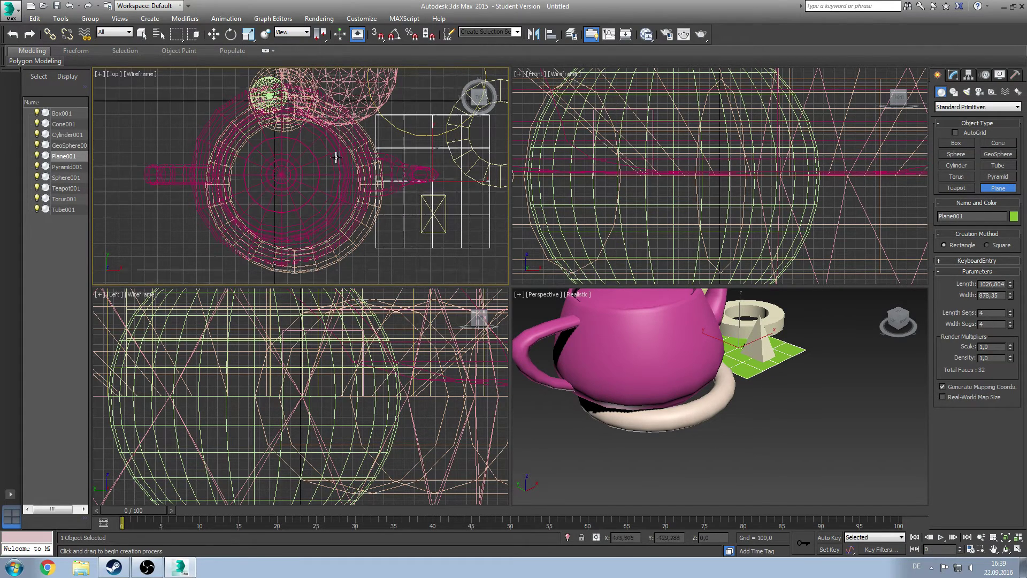
Clear every object from the scene.
scroll(139, 185, down, 2)
scroll(139, 184, down, 2)
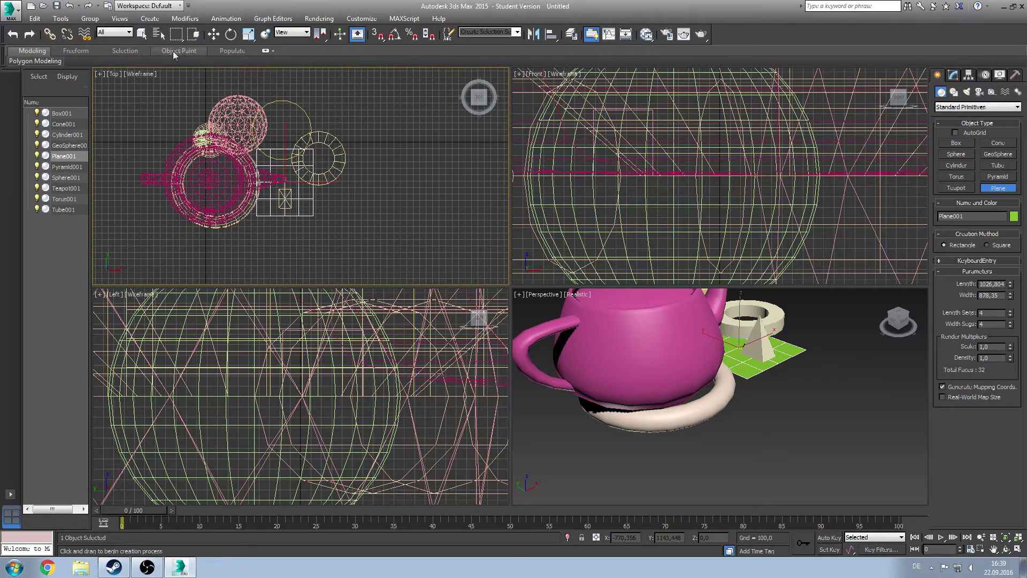
key(ctrl+n)
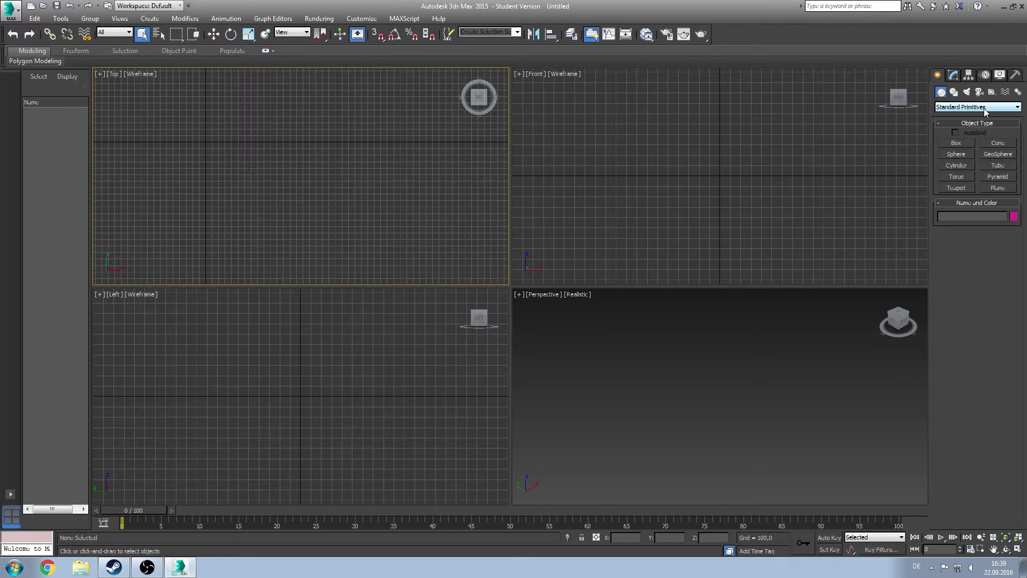
Switch to Extended Primitives and draw a ChamferBox in the Top view.
click(984, 109)
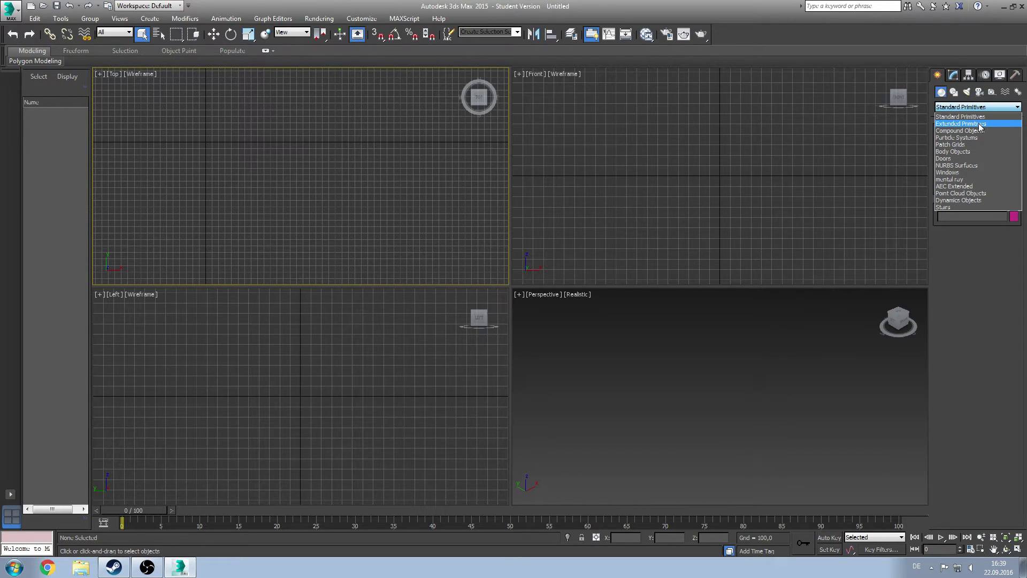
click(981, 127)
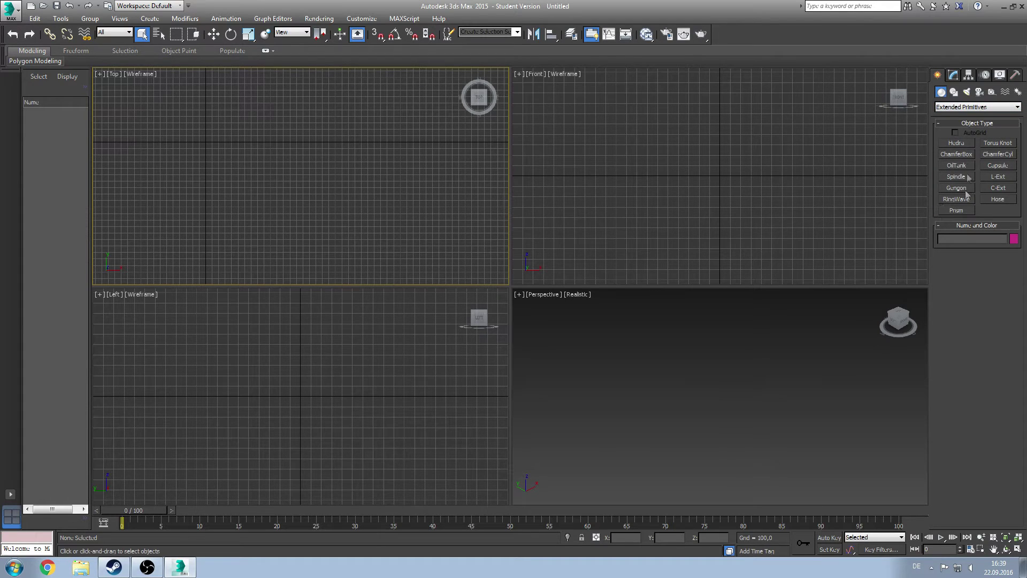
click(967, 156)
drag(167, 114, 252, 169)
click(247, 109)
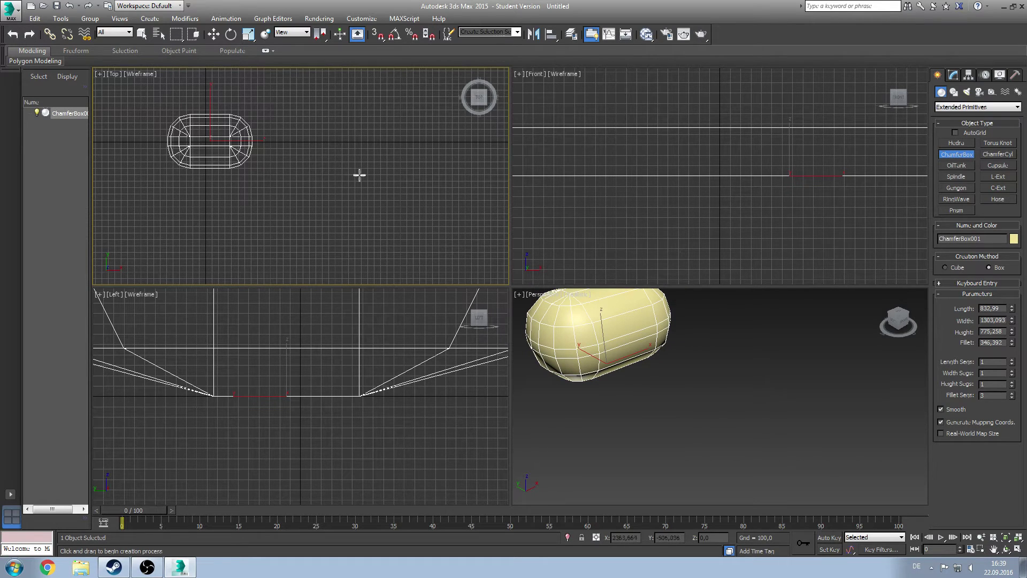
Draw a Capsule overlapping the chamfer box, then marquee-select both.
click(999, 168)
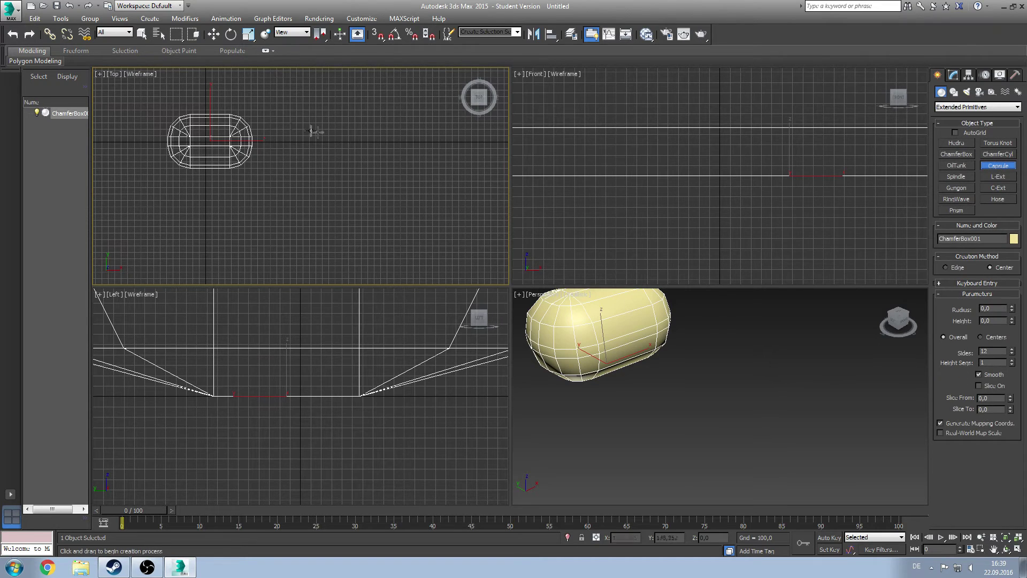
drag(259, 123, 318, 123)
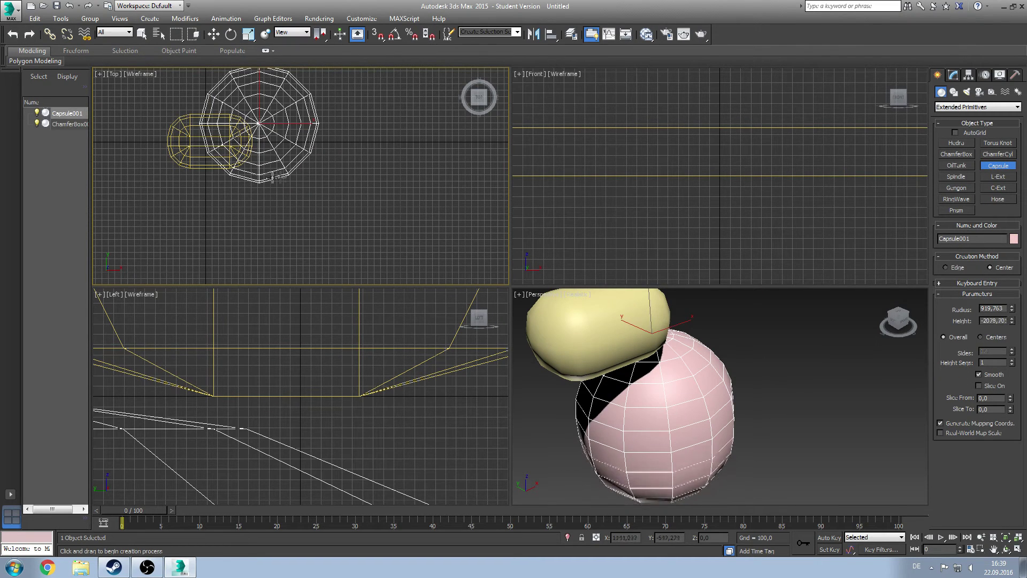
scroll(629, 392, down, 2)
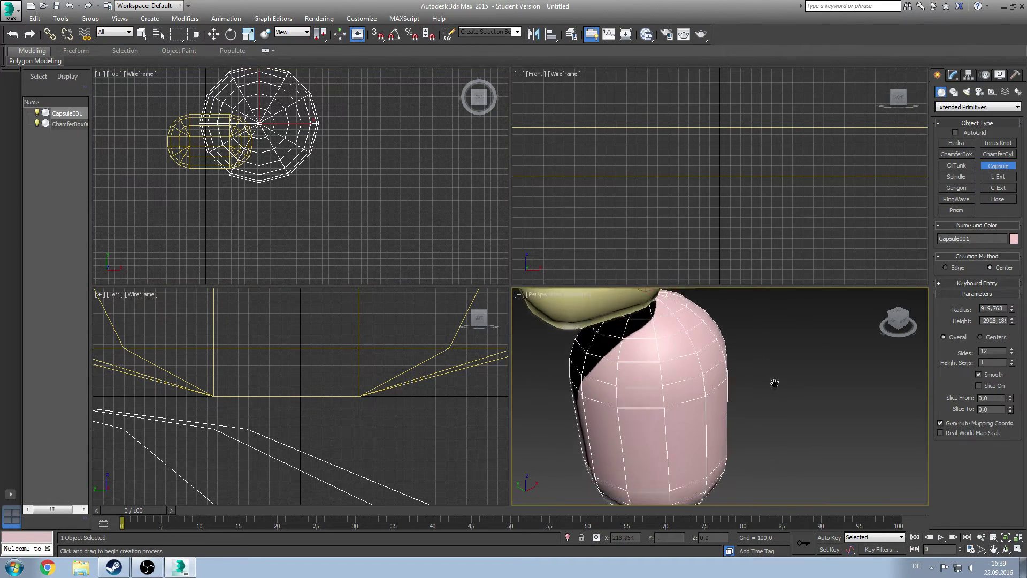
scroll(708, 386, down, 2)
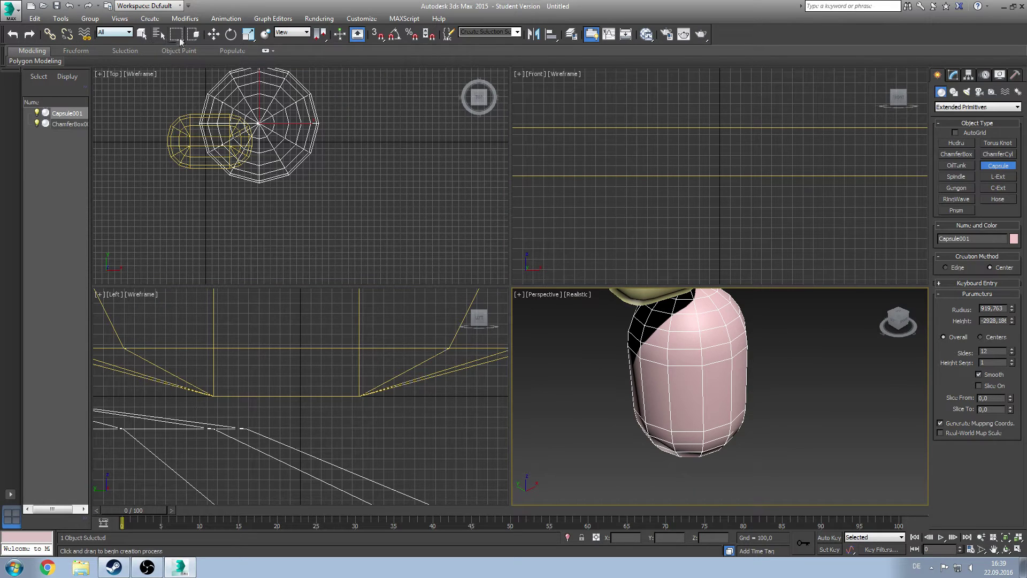
click(141, 34)
drag(383, 223, 236, 155)
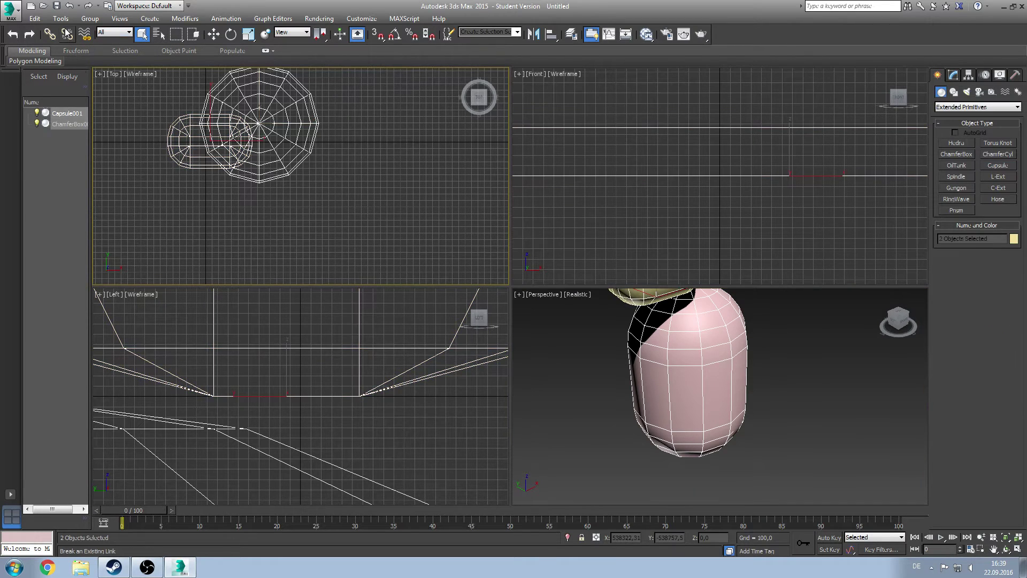
Delete the capsule and chamfer box.
key(Delete)
click(972, 107)
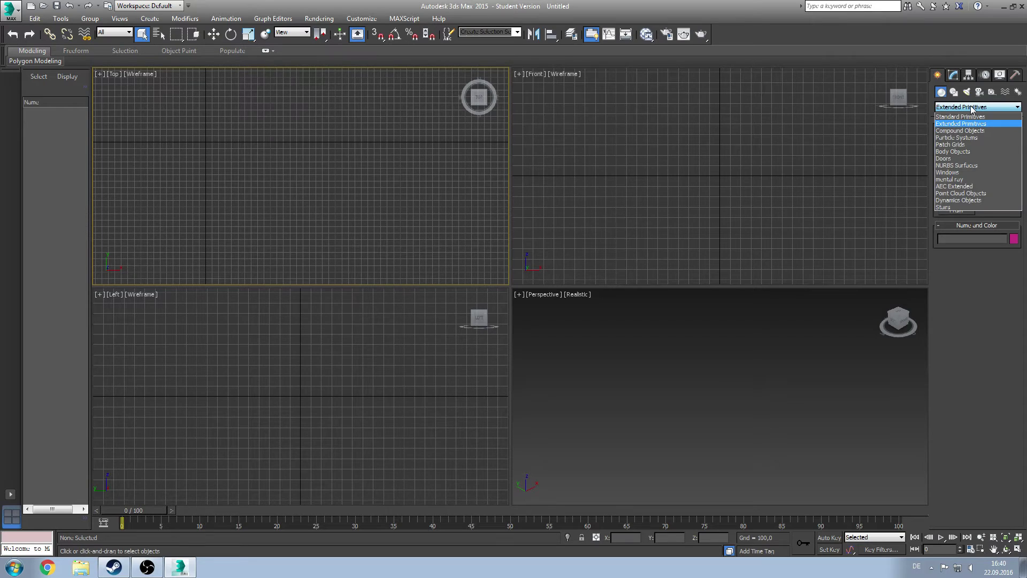
click(972, 109)
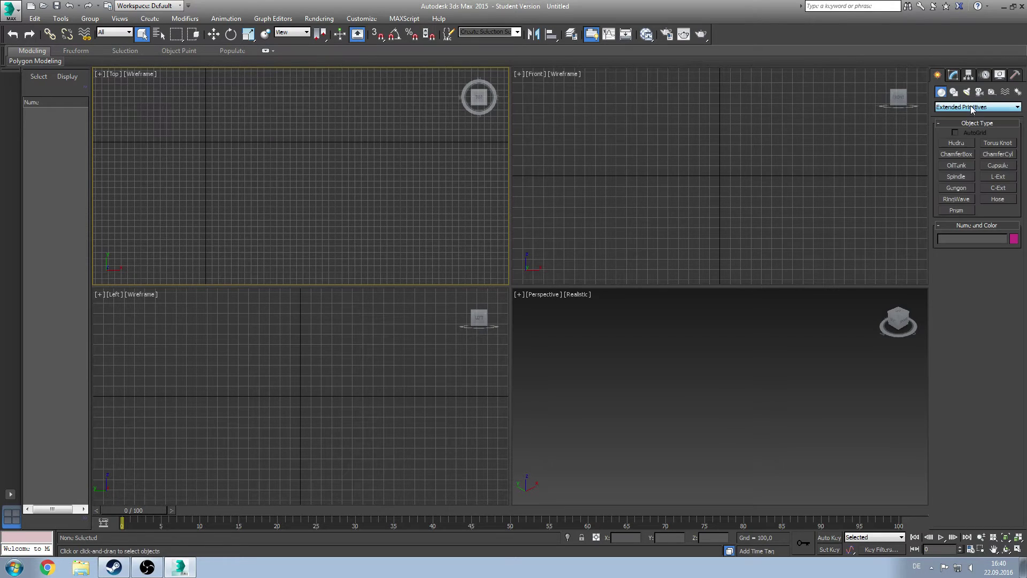
Browse Shapes, Lights and Helpers, then pick the Tape helper.
click(955, 93)
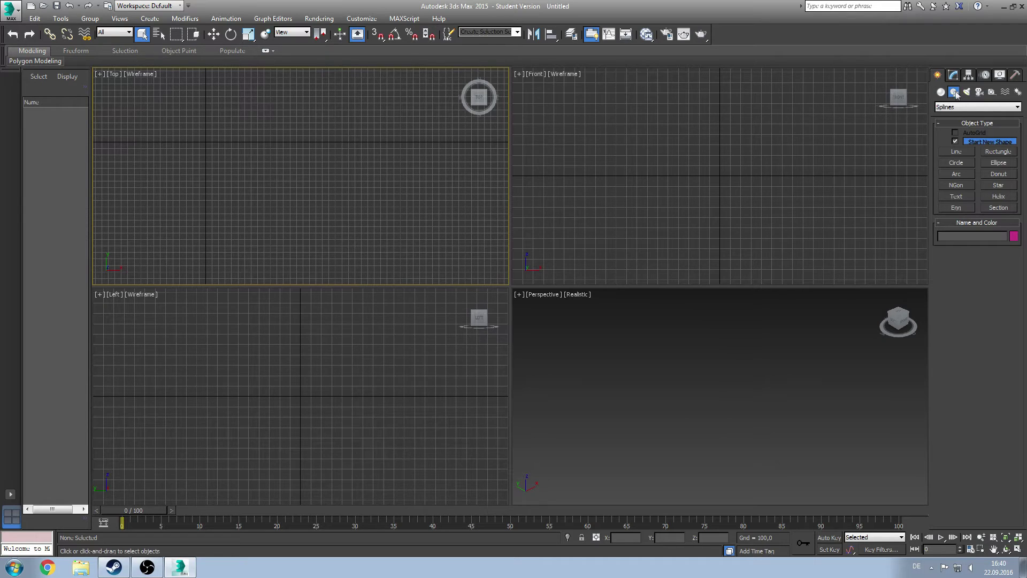
click(964, 110)
click(967, 92)
click(992, 93)
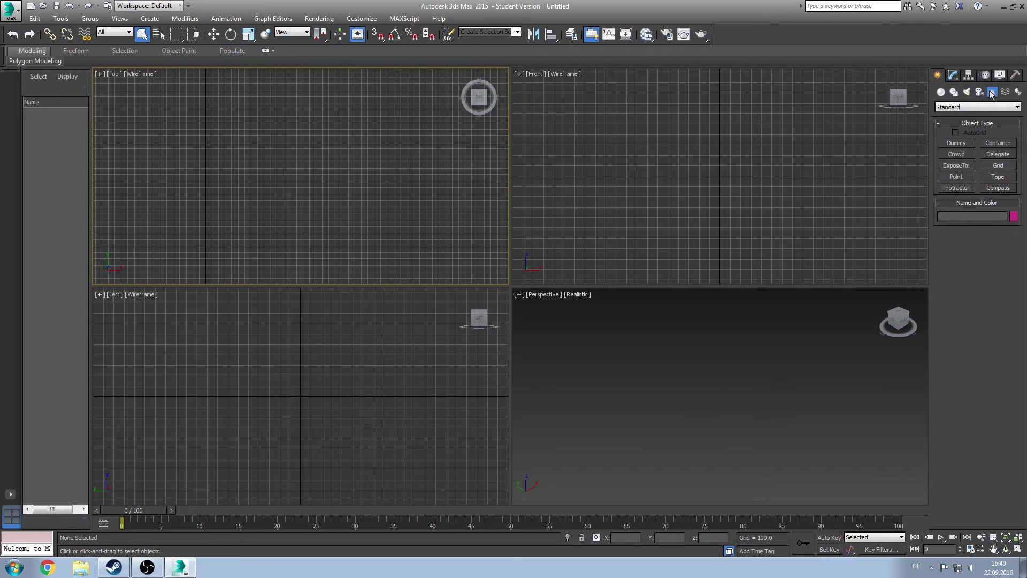
click(997, 177)
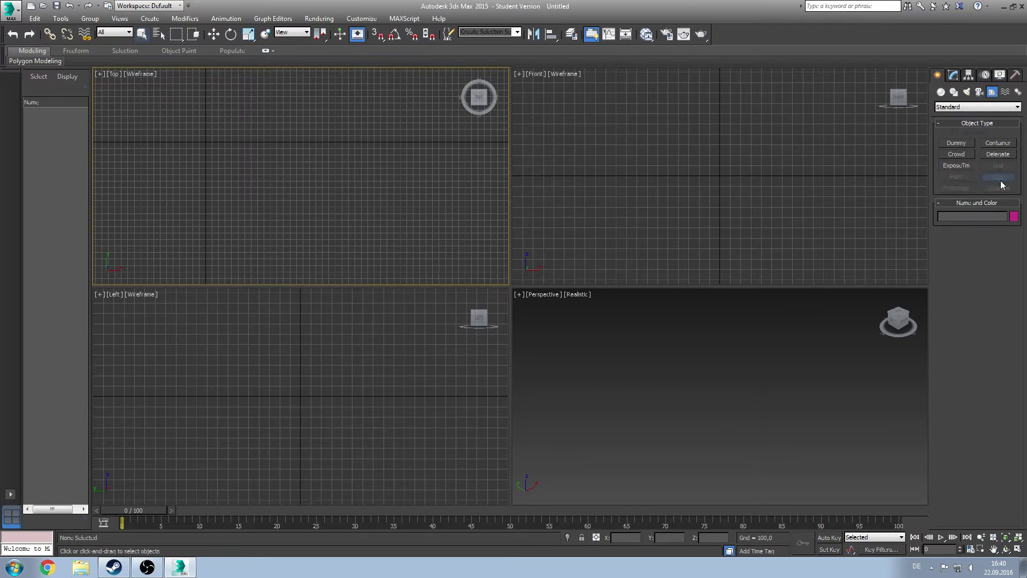
Stretch a Tape001 measure across the Top view and select its target.
drag(173, 138, 378, 140)
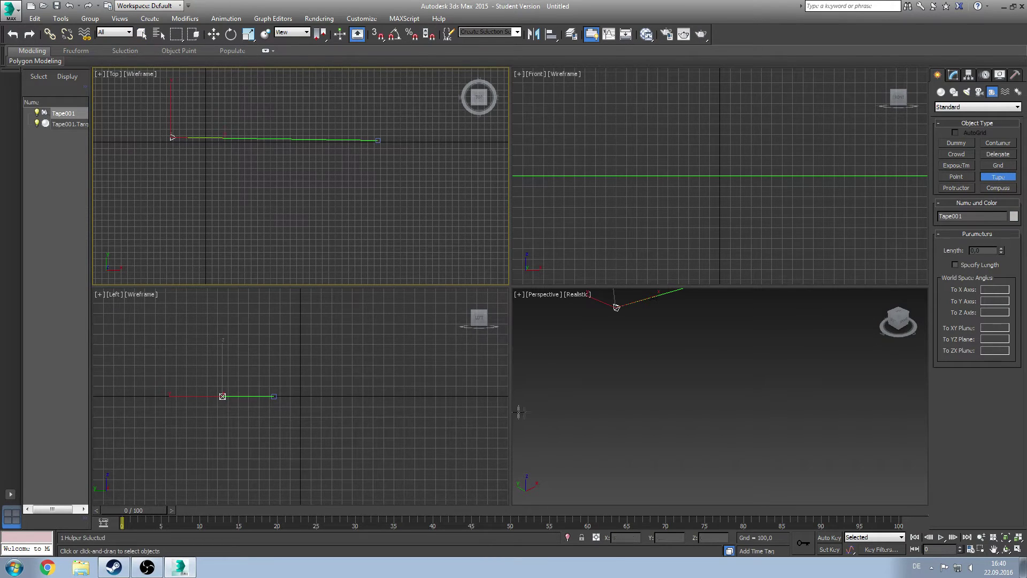
middle_drag(391, 200, 396, 236)
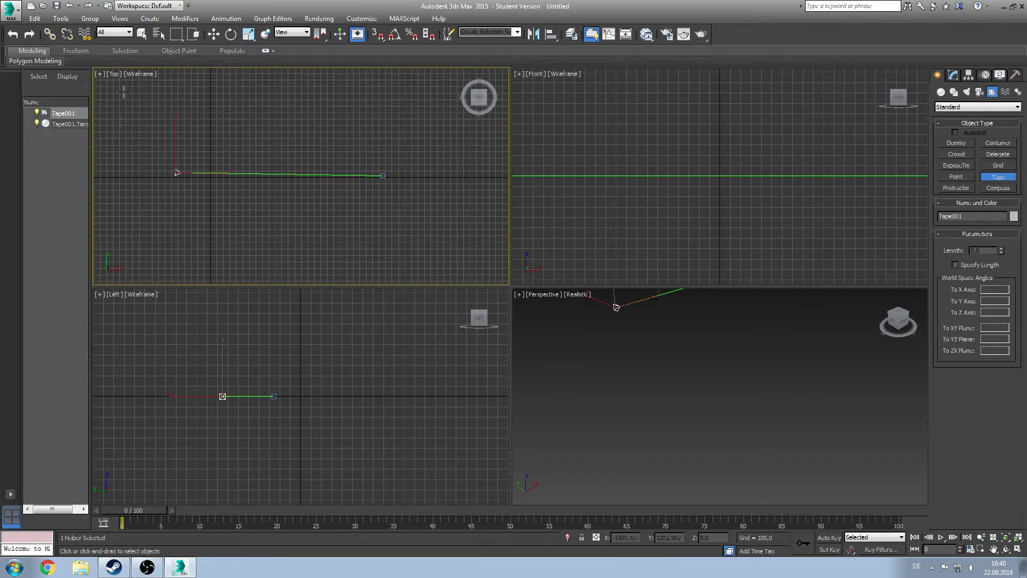
click(142, 34)
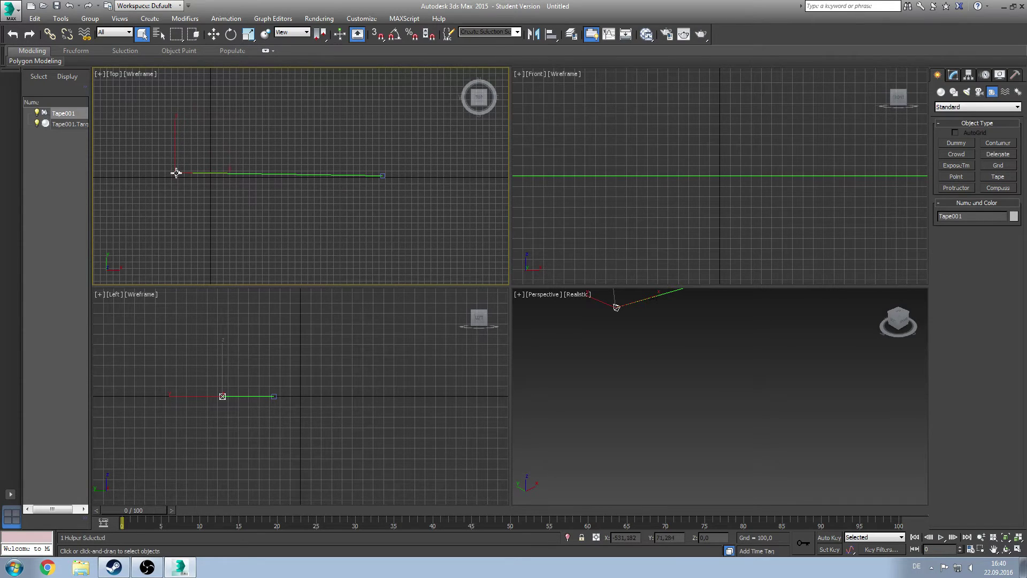
click(383, 175)
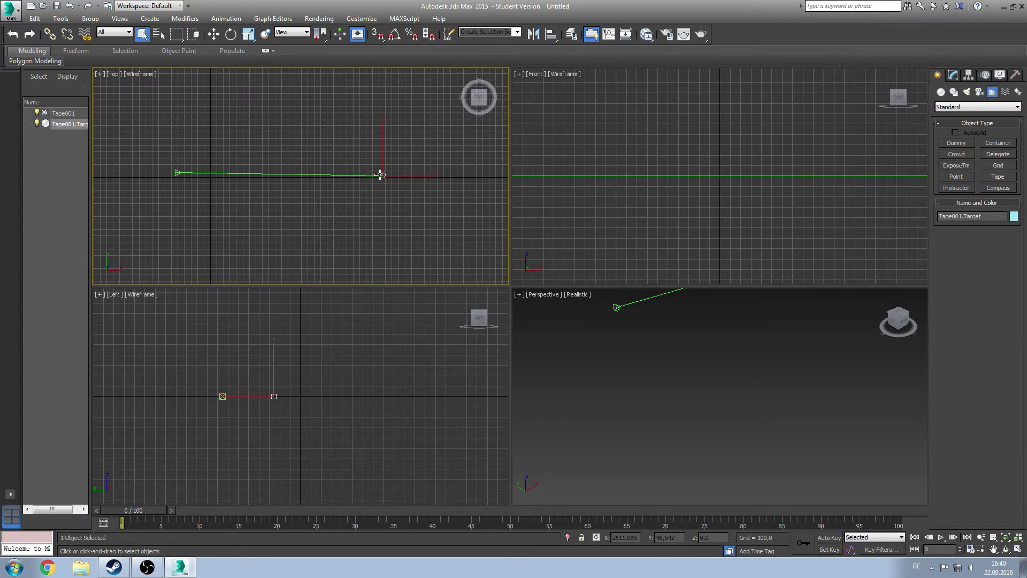
click(952, 75)
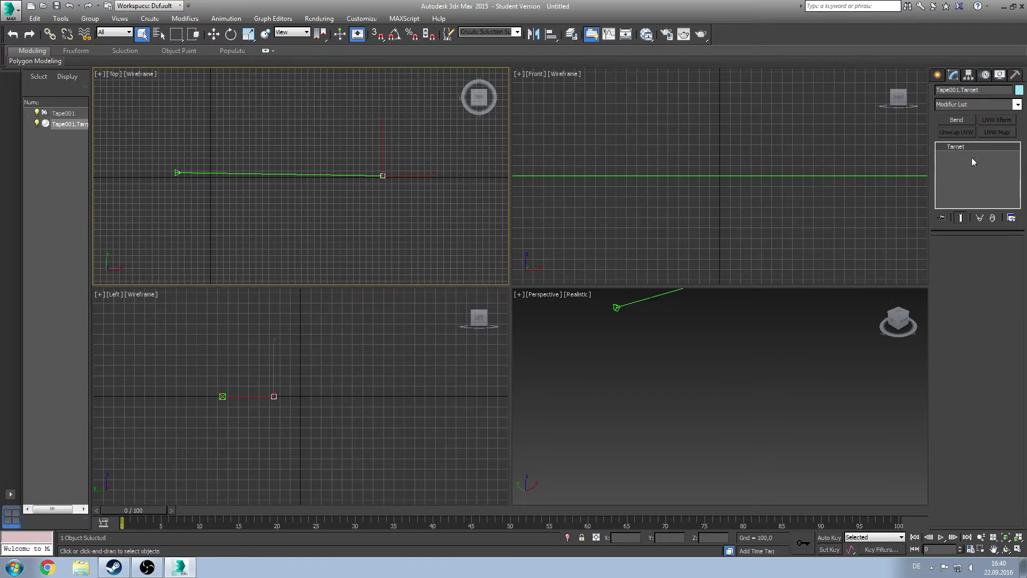
Select Tape001 with its target and delete them.
drag(142, 143, 254, 213)
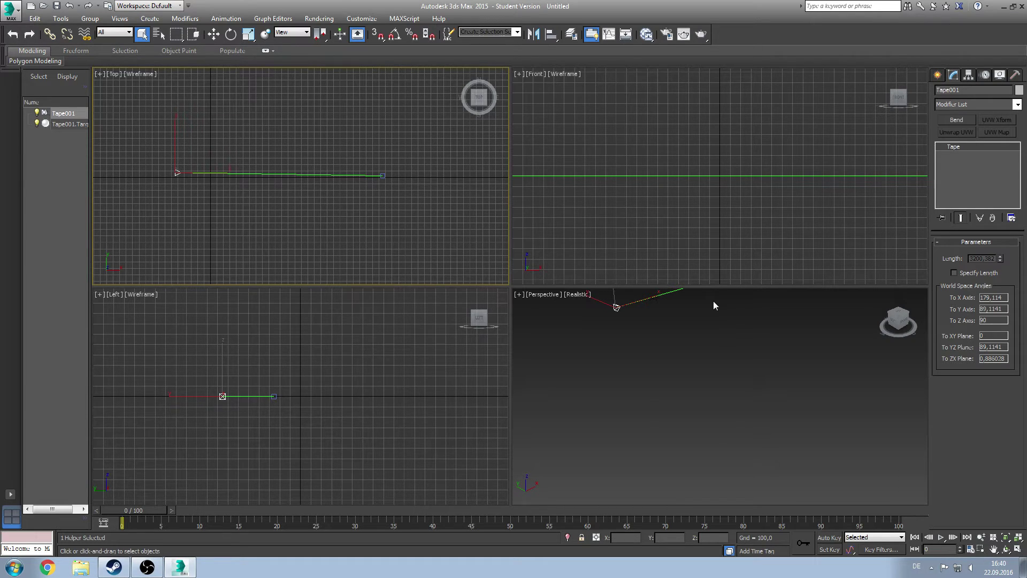
drag(132, 139, 433, 273)
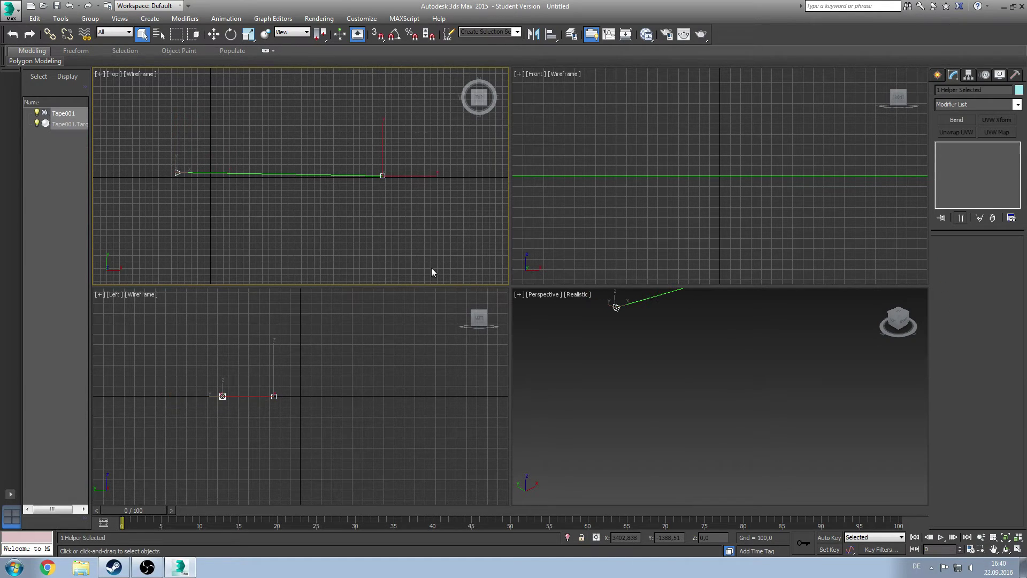
key(Delete)
click(770, 440)
Return to Create > Geometry and choose Standard Primitives with the Box tool ready.
scroll(701, 375, up, 2)
scroll(738, 371, up, 3)
scroll(740, 365, up, 3)
scroll(736, 359, up, 3)
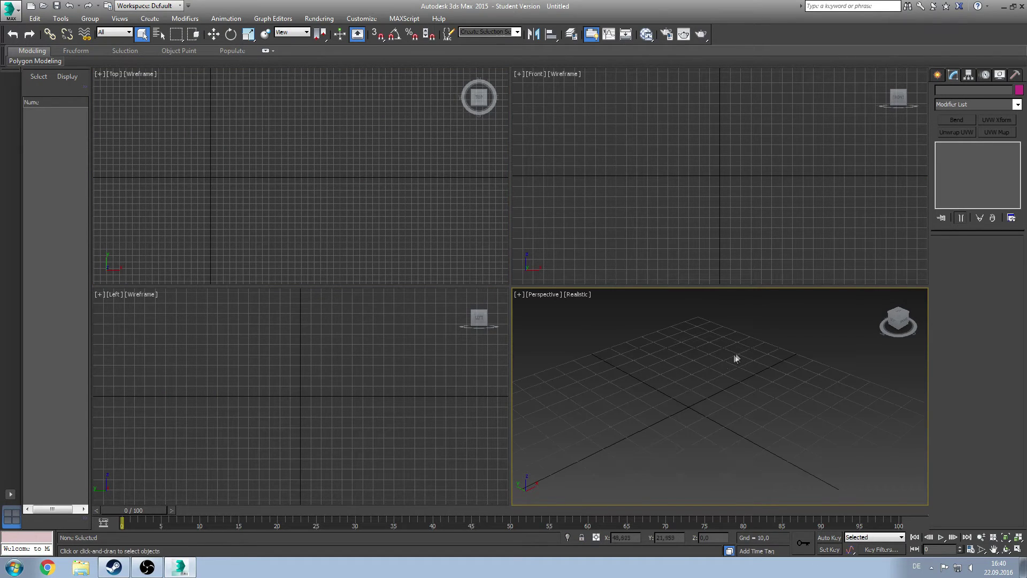
scroll(734, 351, up, 2)
scroll(738, 334, up, 2)
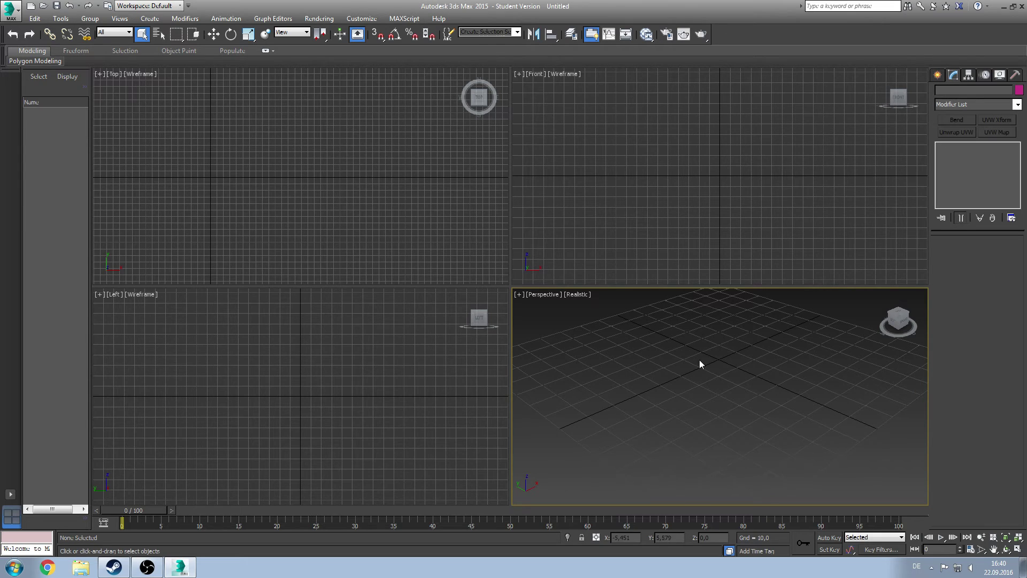
scroll(300, 208, down, 2)
scroll(321, 218, down, 2)
scroll(273, 224, down, 2)
scroll(276, 231, down, 2)
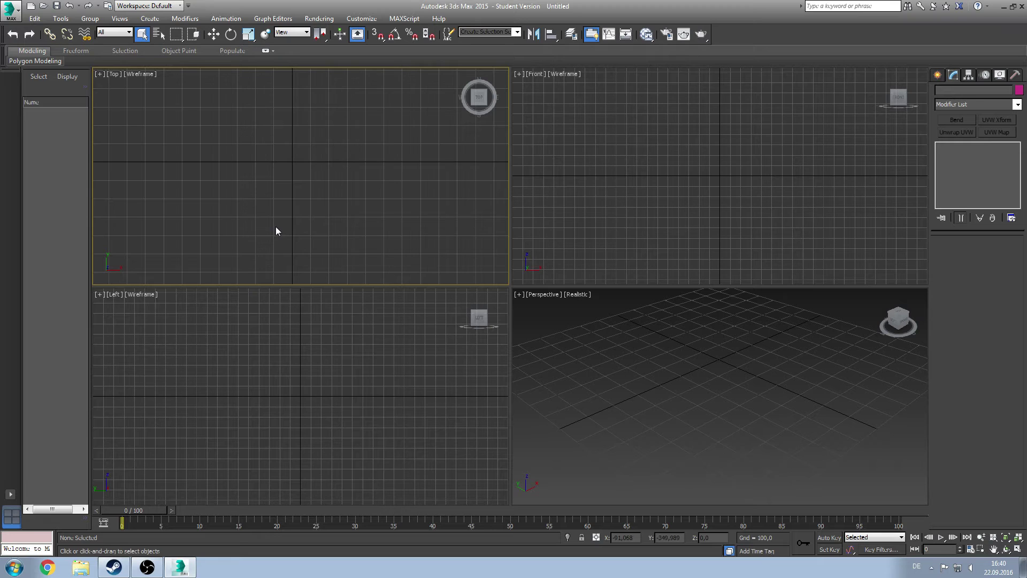
click(935, 76)
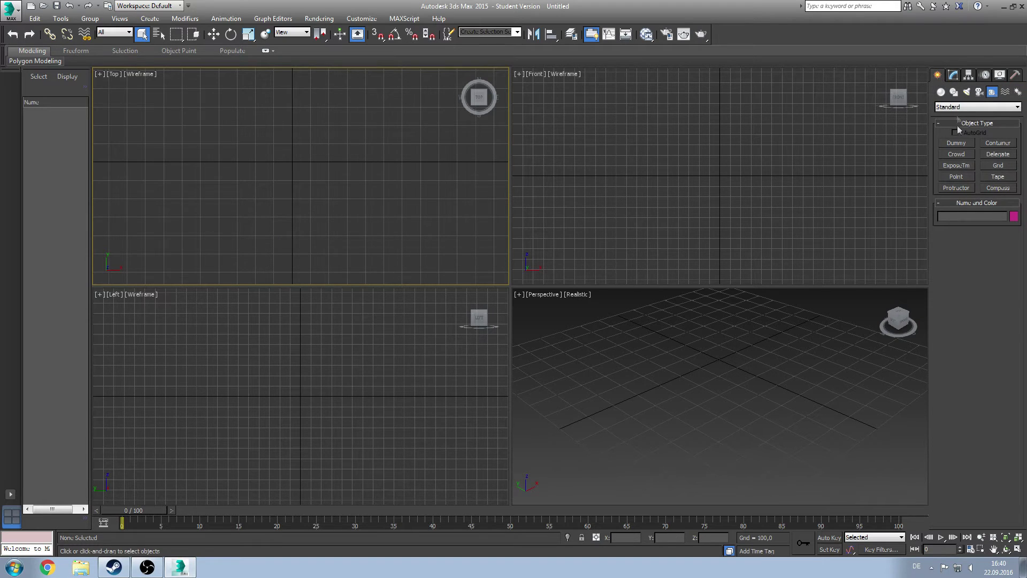
click(941, 92)
click(961, 107)
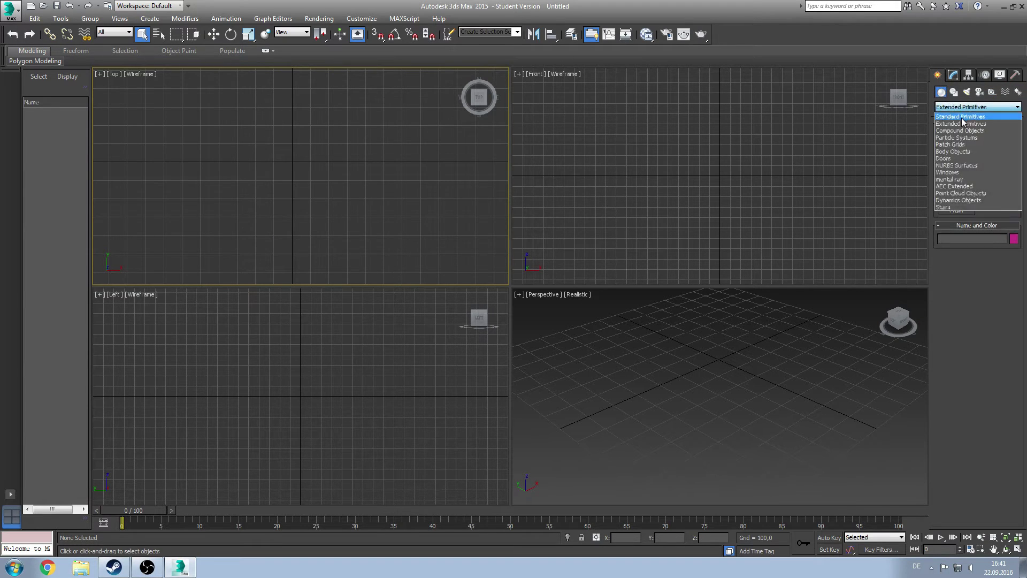
click(957, 142)
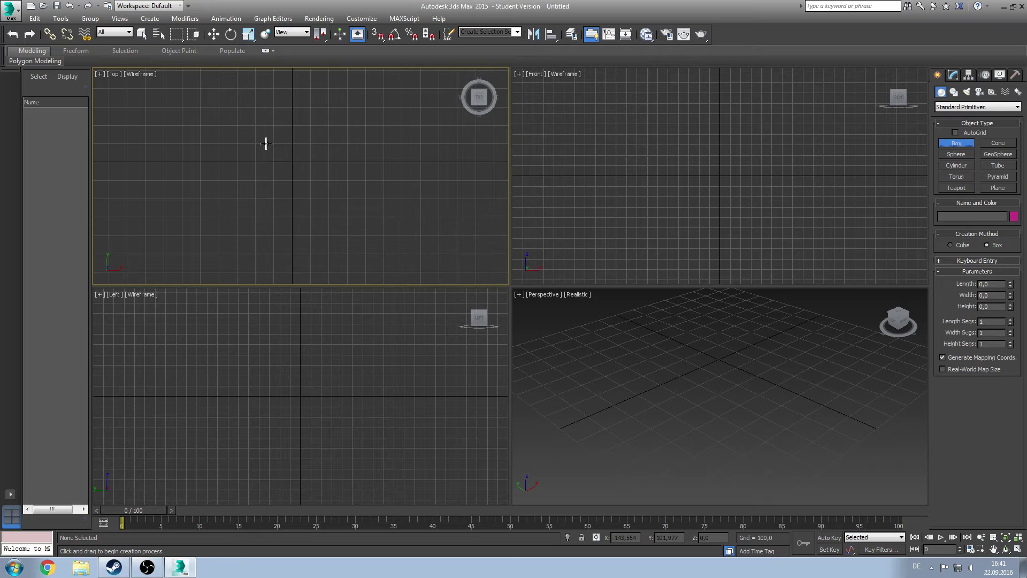
Draw Box001 about 259,515 × 303,254 × 75,813 on the grid.
drag(267, 143, 323, 190)
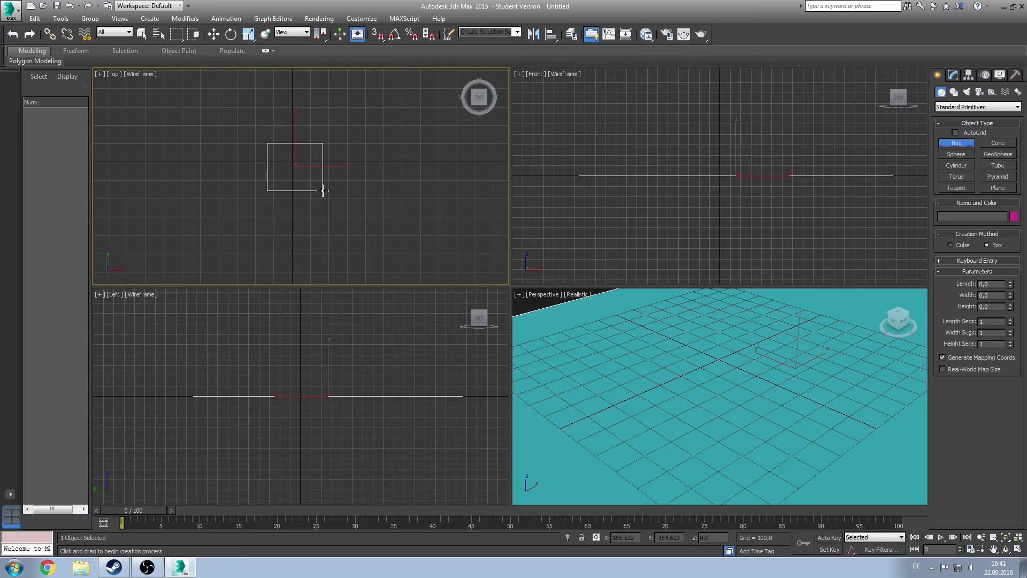
drag(323, 190, 322, 190)
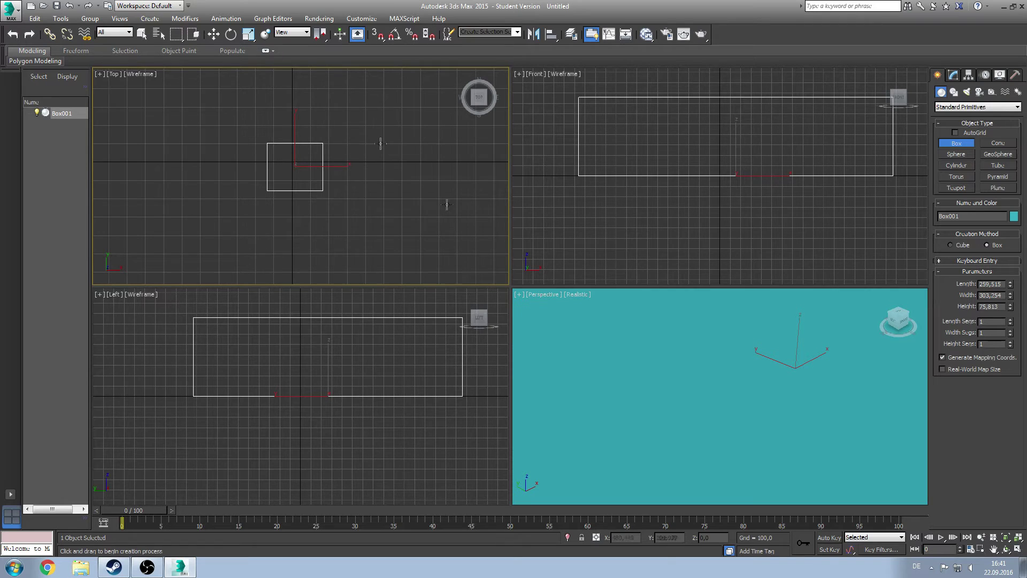
click(580, 355)
scroll(616, 364, up, 8)
scroll(643, 369, down, 5)
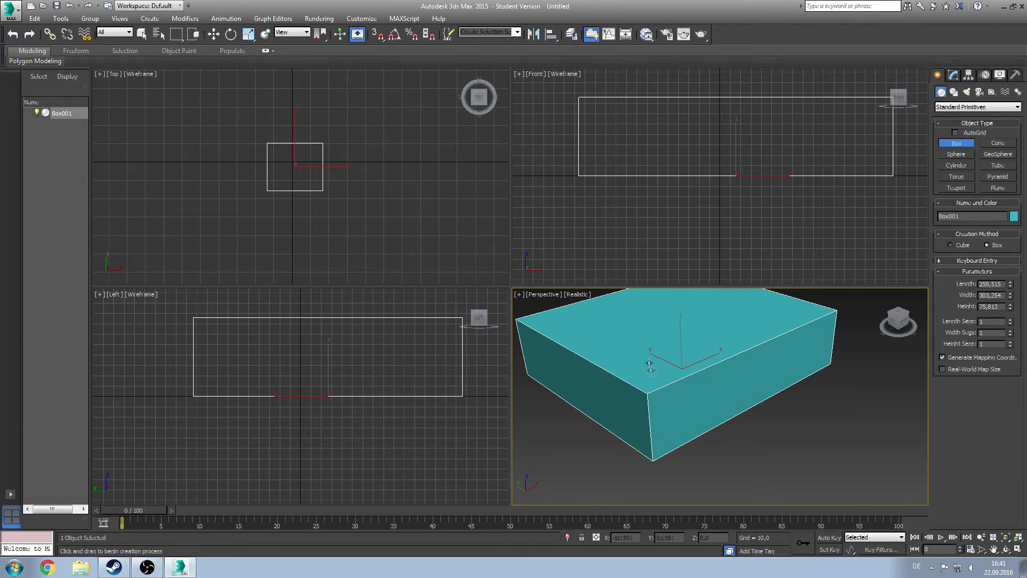
scroll(643, 369, up, 5)
scroll(496, 259, up, 3)
mouse_move(420, 202)
middle_down()
mouse_move(399, 170)
mouse_move(399, 191)
mouse_move(390, 147)
middle_up()
scroll(403, 176, up, 3)
Frame the box in the Top and Left views and select its Length value.
middle_drag(367, 394, 337, 456)
scroll(337, 455, down, 2)
scroll(315, 439, up, 4)
scroll(282, 383, up, 2)
scroll(282, 380, down, 3)
middle_drag(282, 392, 261, 419)
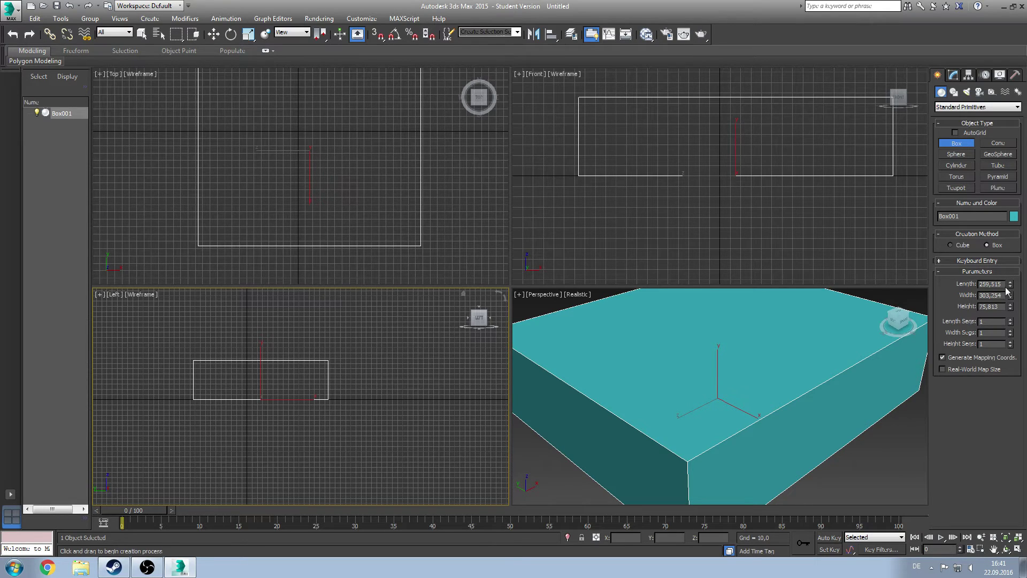
drag(1002, 284, 914, 283)
Set Box001's Length, Width and Height to 50, making a cube.
text(50)
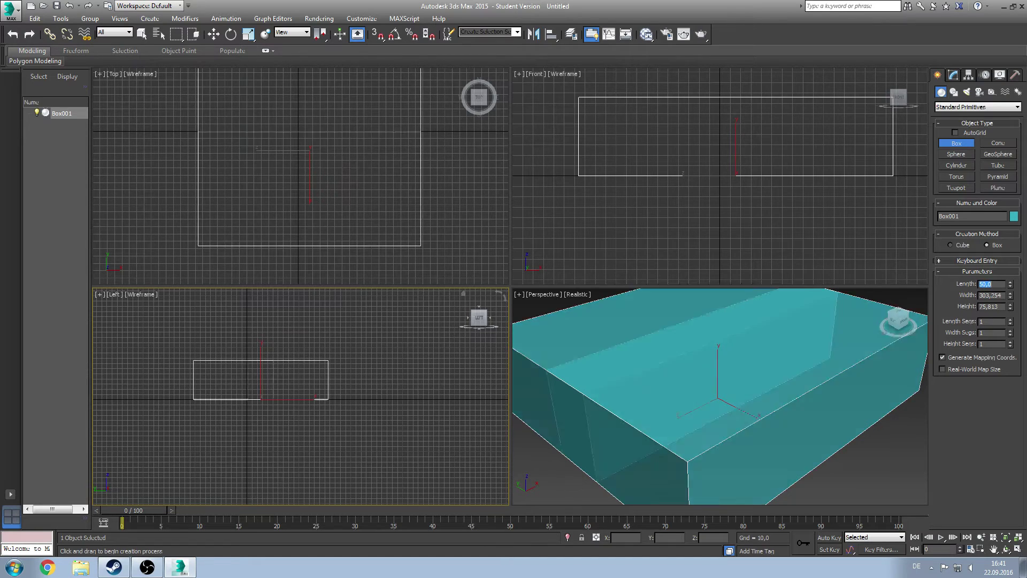
key(Return)
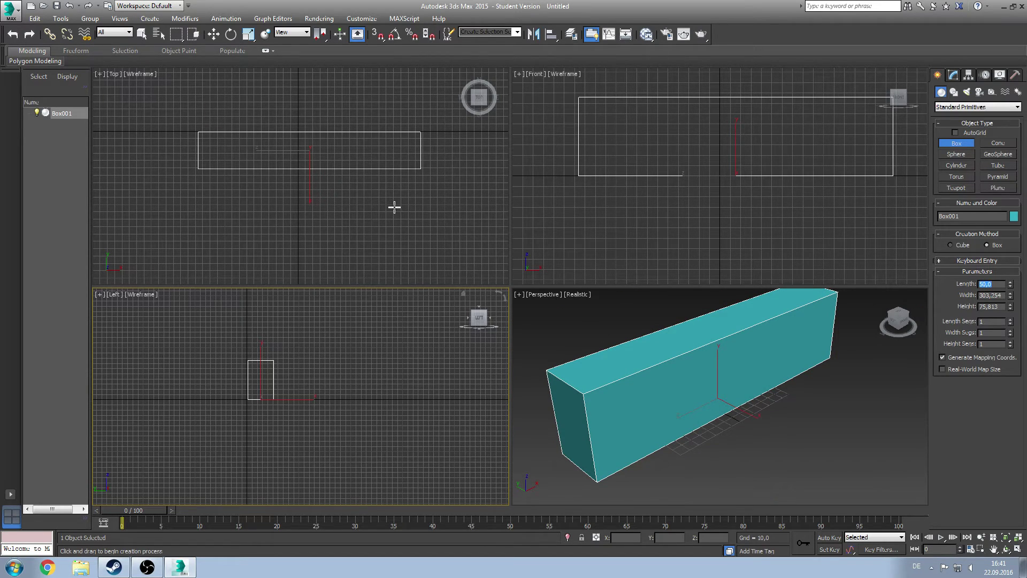
key(Tab)
text(50)
key(Return)
key(Tab)
text(50)
key(Return)
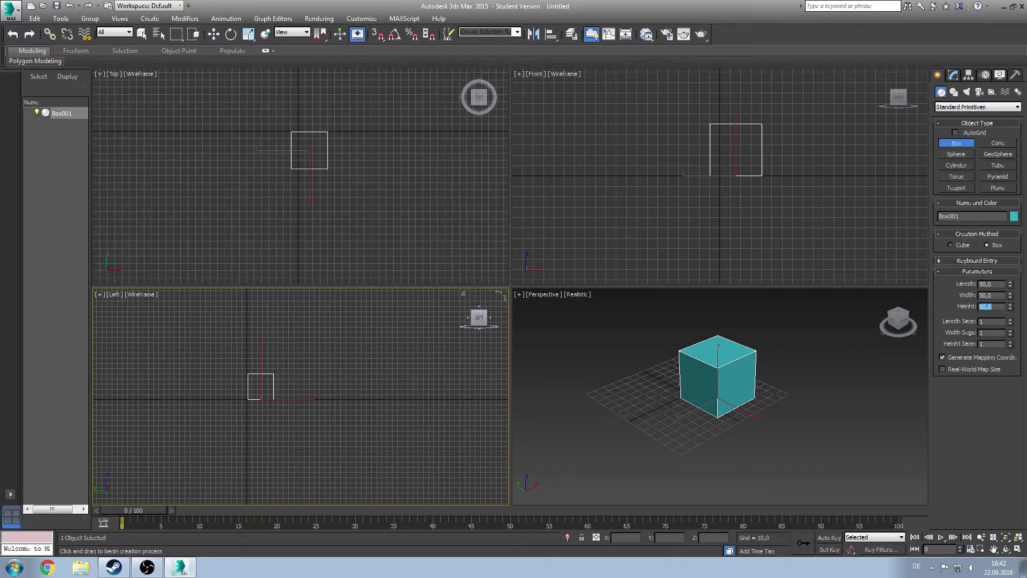
Give the cube 5 length, 5 width and 5 height segments.
key(Tab)
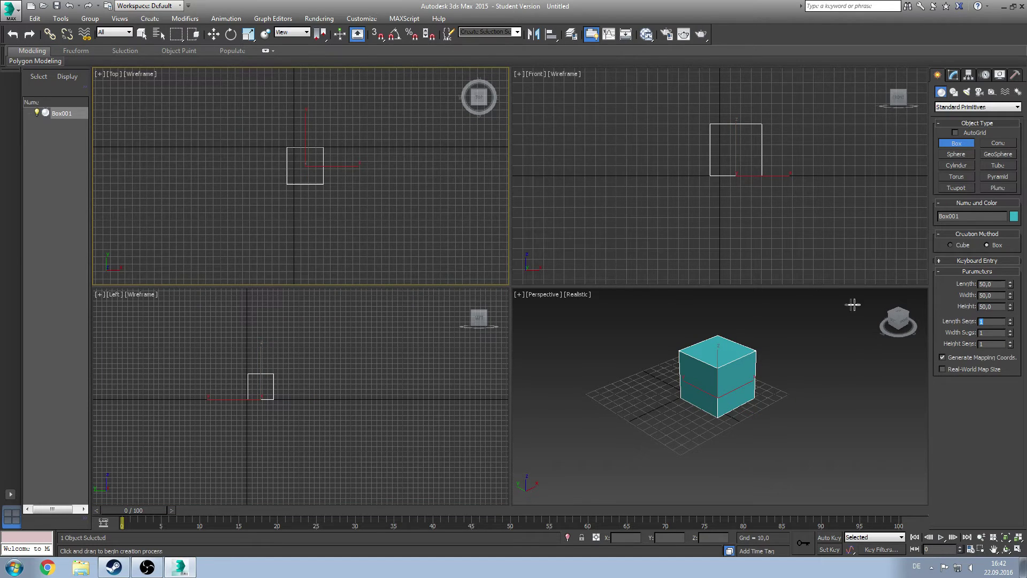
text(5)
key(Return)
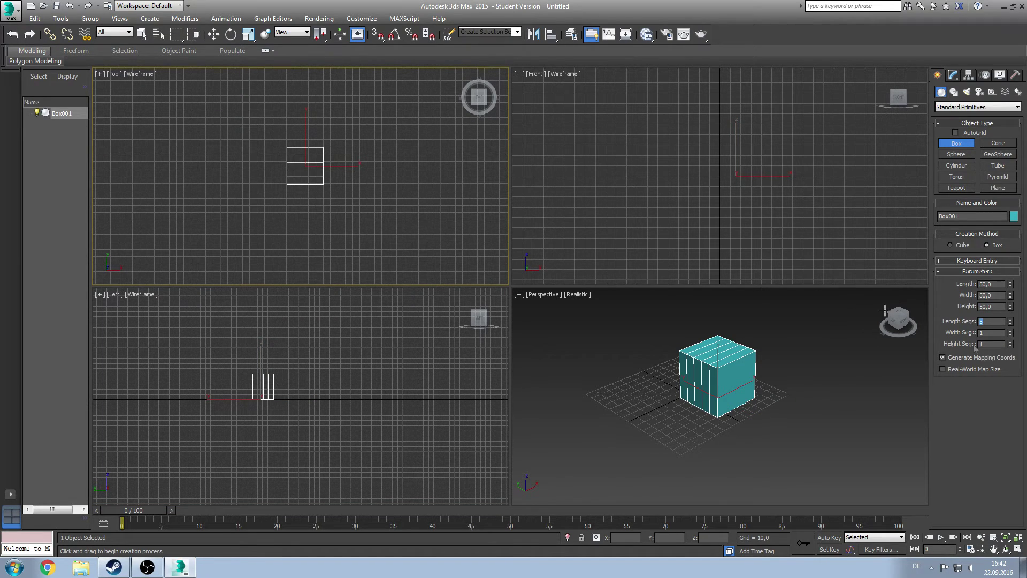
key(Tab)
text(5)
key(Return)
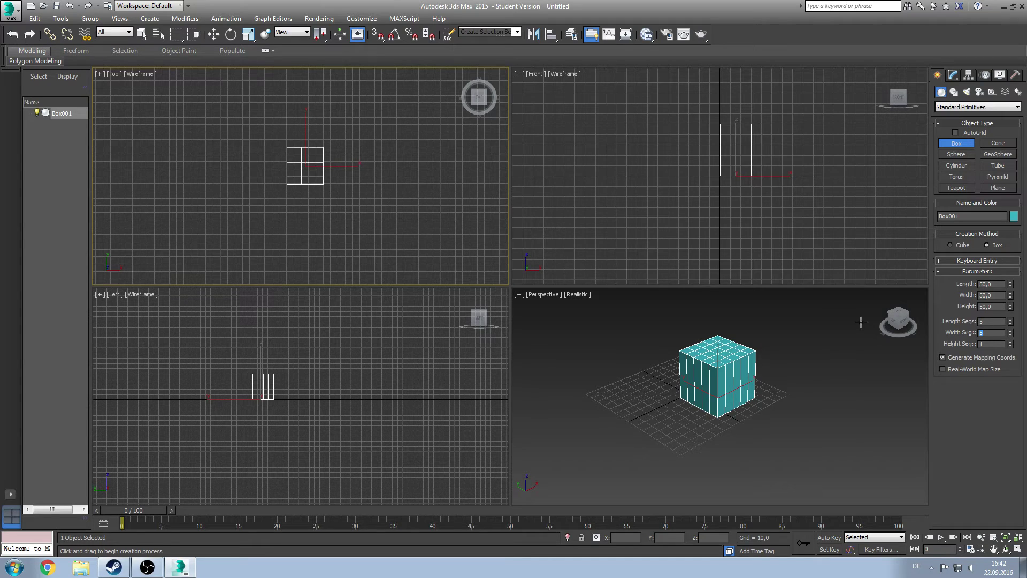
key(Tab)
text(5)
key(Return)
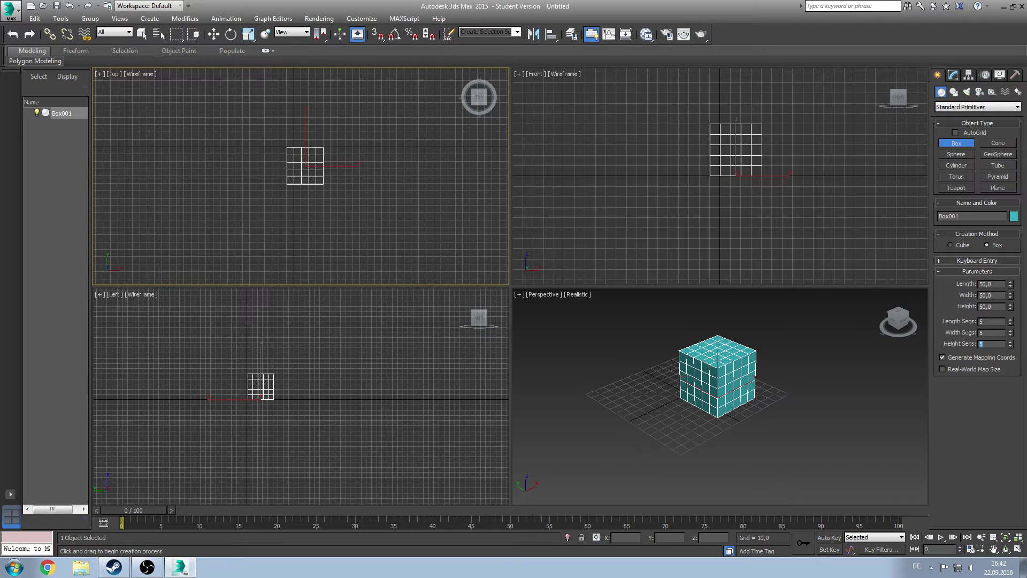
Move the 50-unit, 5-segment cube near the grid origin and show its parameters in the Modify panel.
key(w)
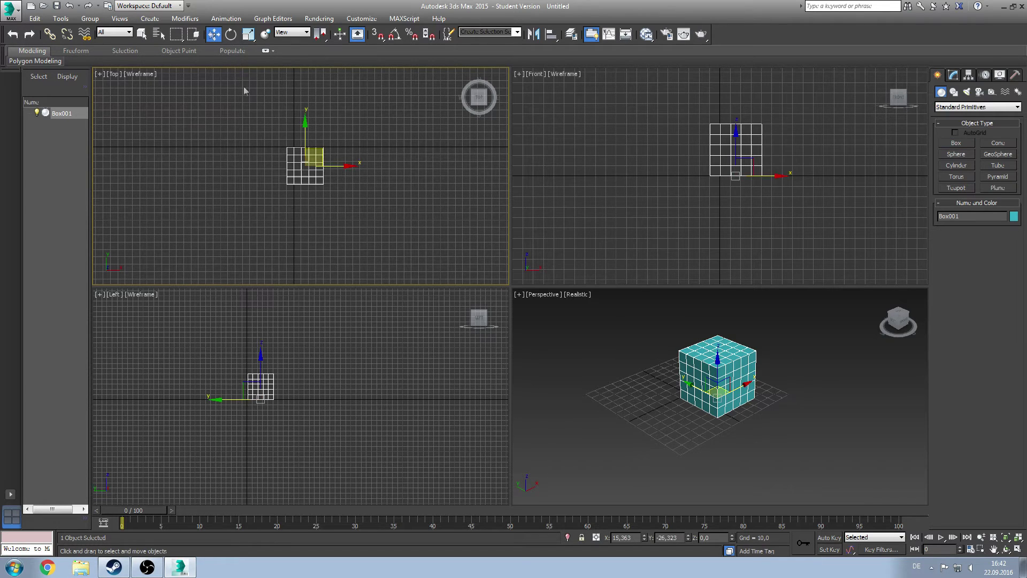
drag(323, 147, 312, 126)
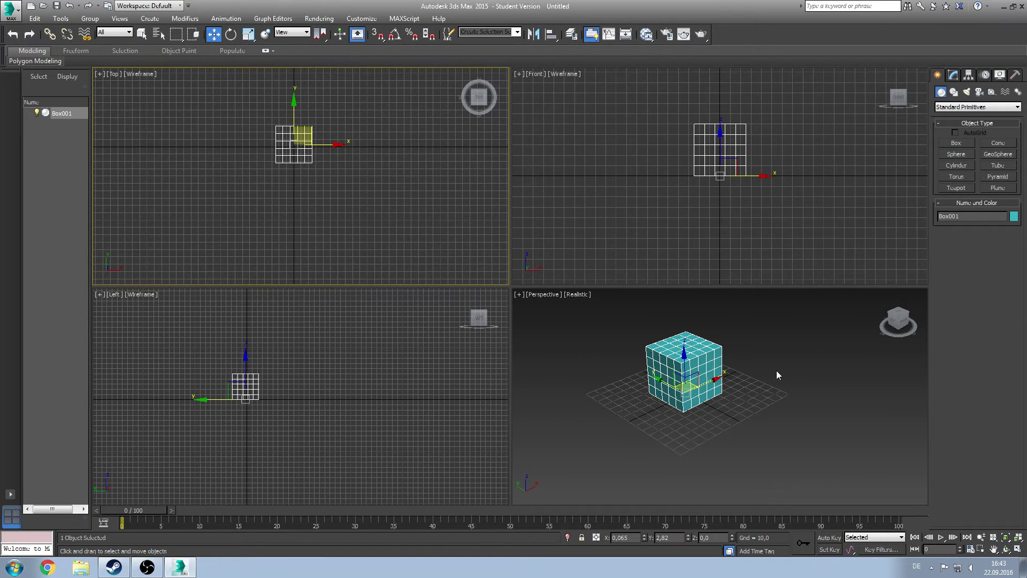
click(953, 75)
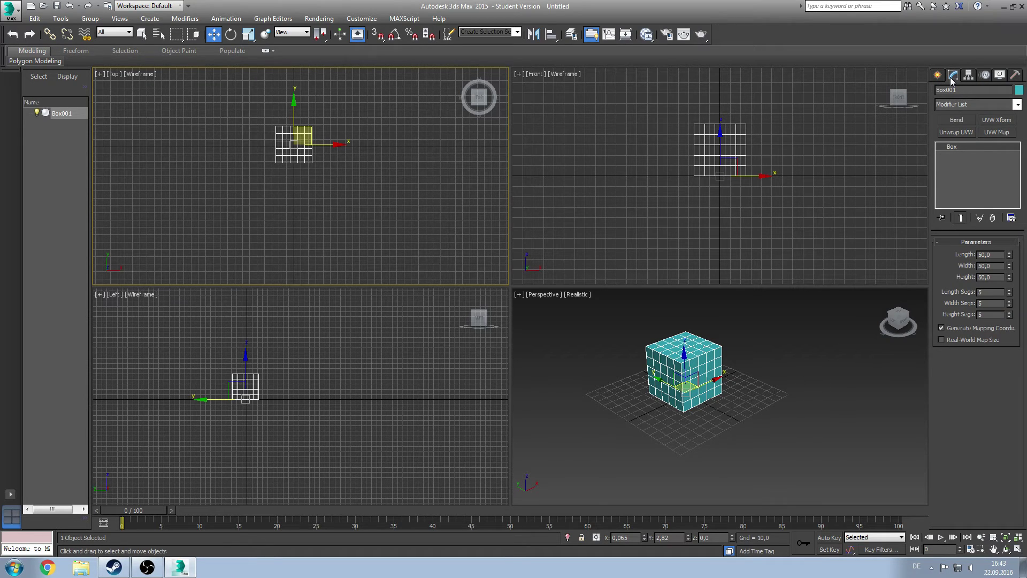
Rename the box to 'wuerfel'.
click(947, 90)
text(wuerfel)
key(Return)
Set the cube's object colour to dark red.
click(1020, 90)
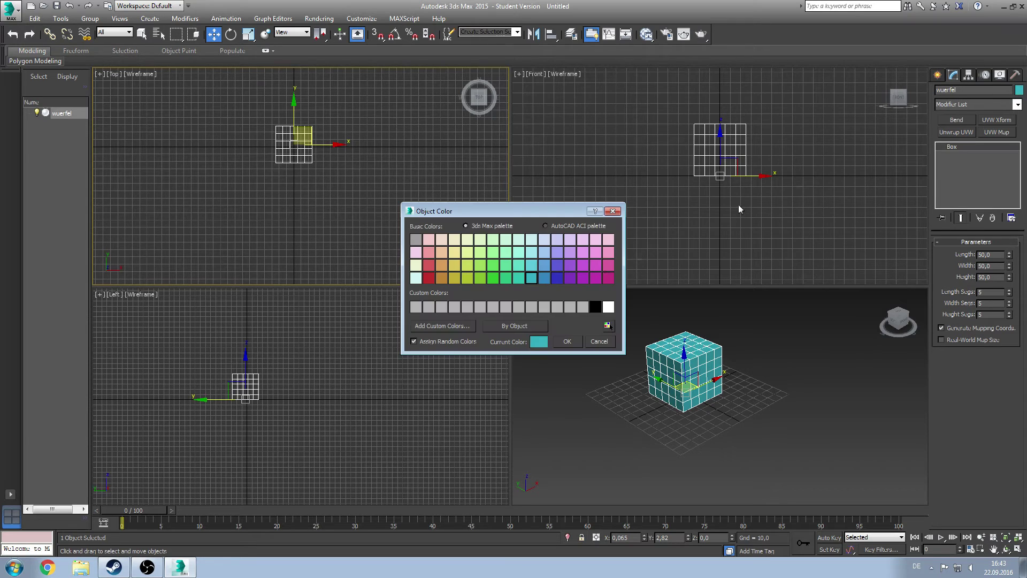
click(531, 253)
click(442, 252)
click(429, 278)
click(566, 341)
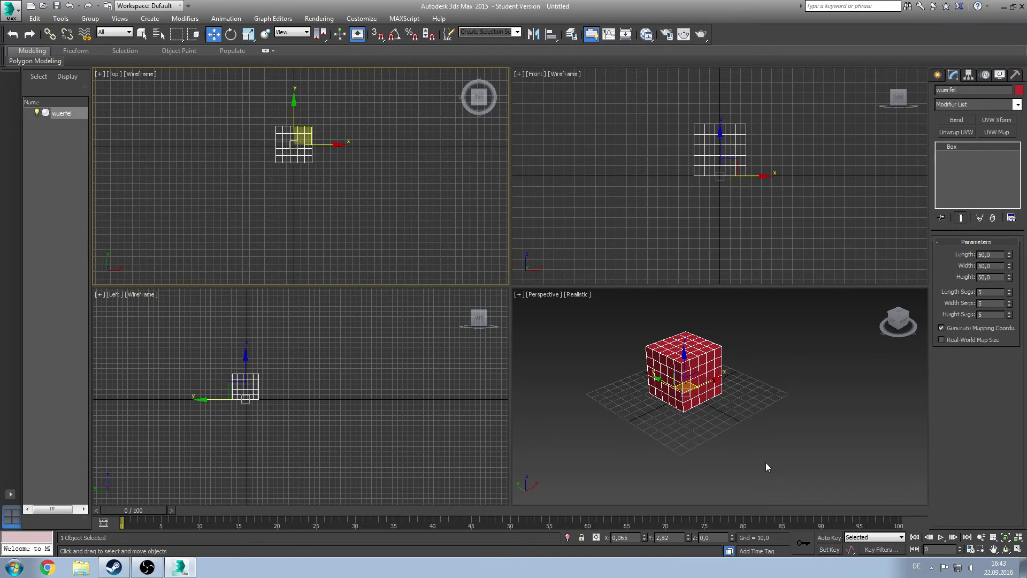
Browse the Modifier List and close it without adding a modifier.
click(1016, 105)
scroll(1010, 206, down, 3)
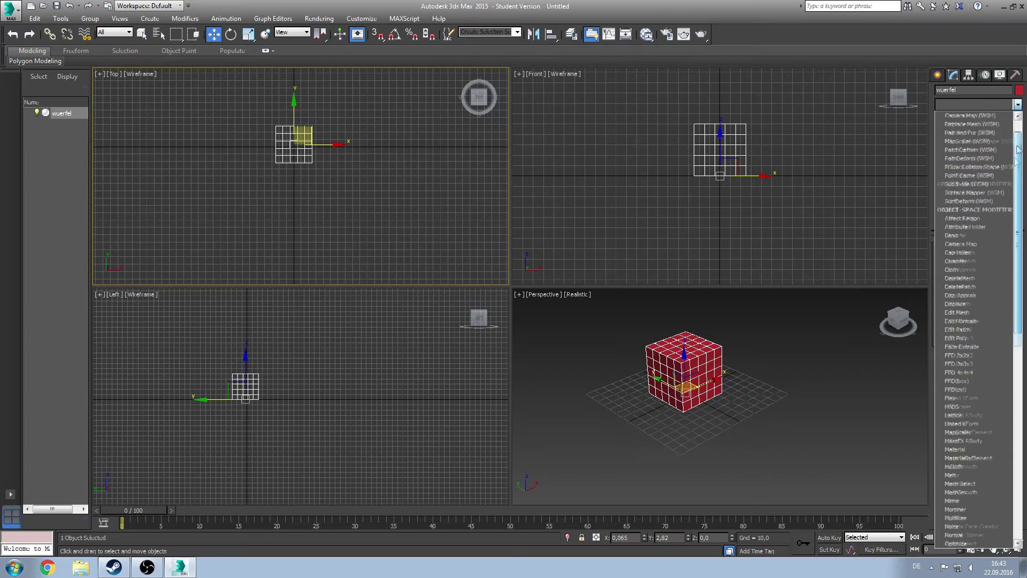
scroll(1010, 206, down, 3)
scroll(1010, 206, down, 4)
scroll(1008, 268, down, 4)
scroll(1006, 348, down, 4)
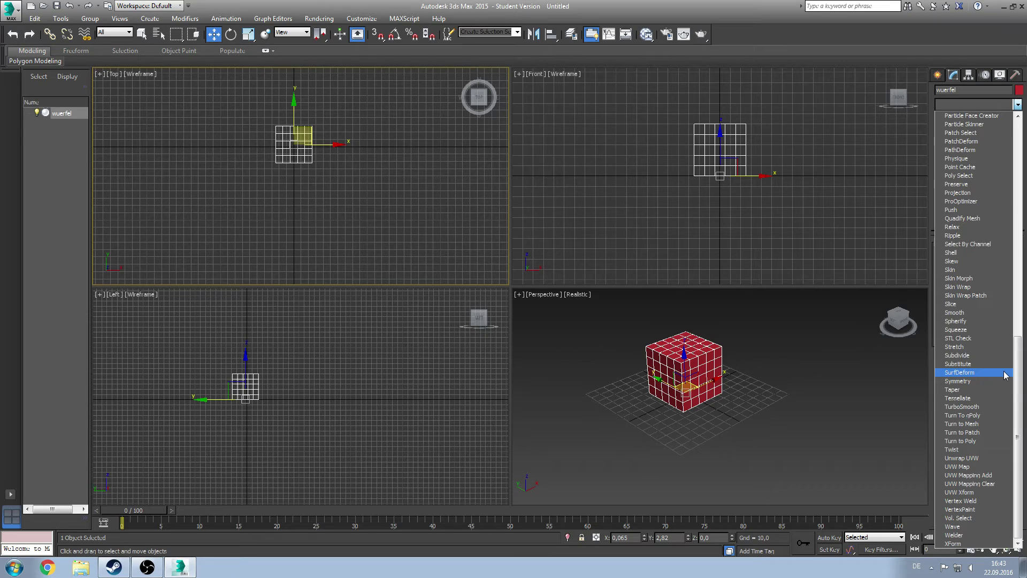
click(1017, 105)
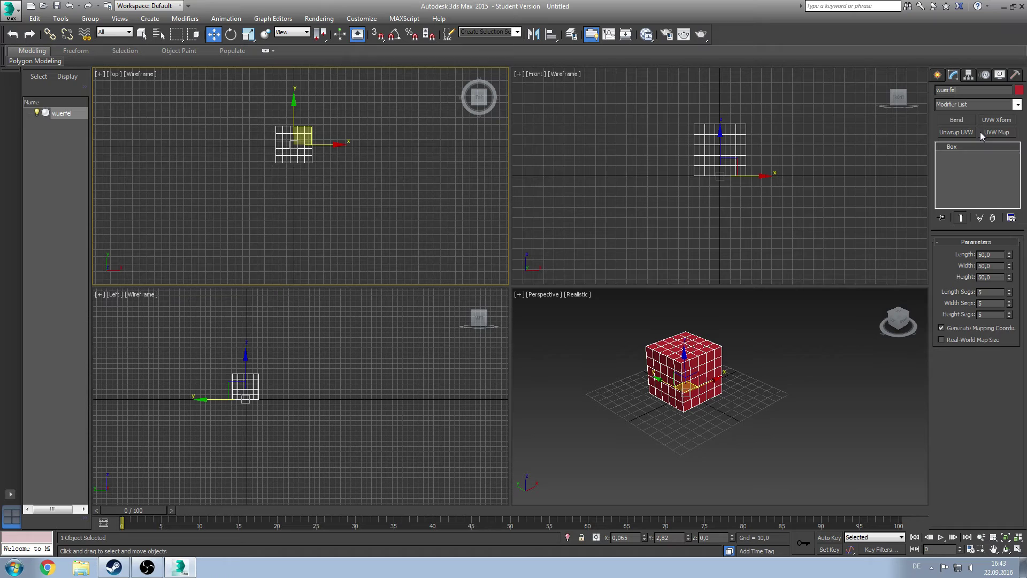
Browse the Modifier List again, then bring up the Configure Modifier Sets menu.
click(1017, 104)
drag(1020, 171, 1019, 396)
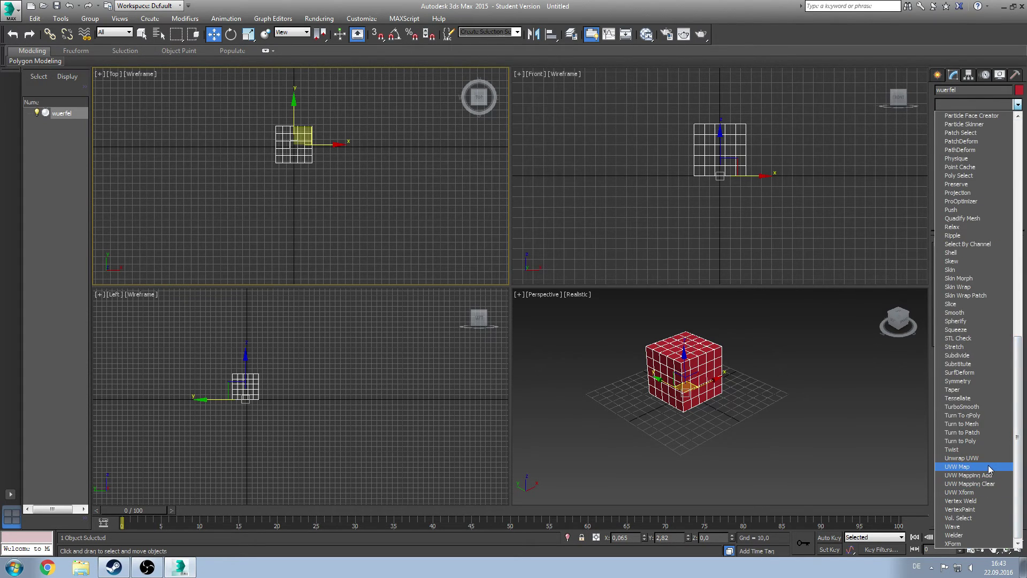
click(1019, 104)
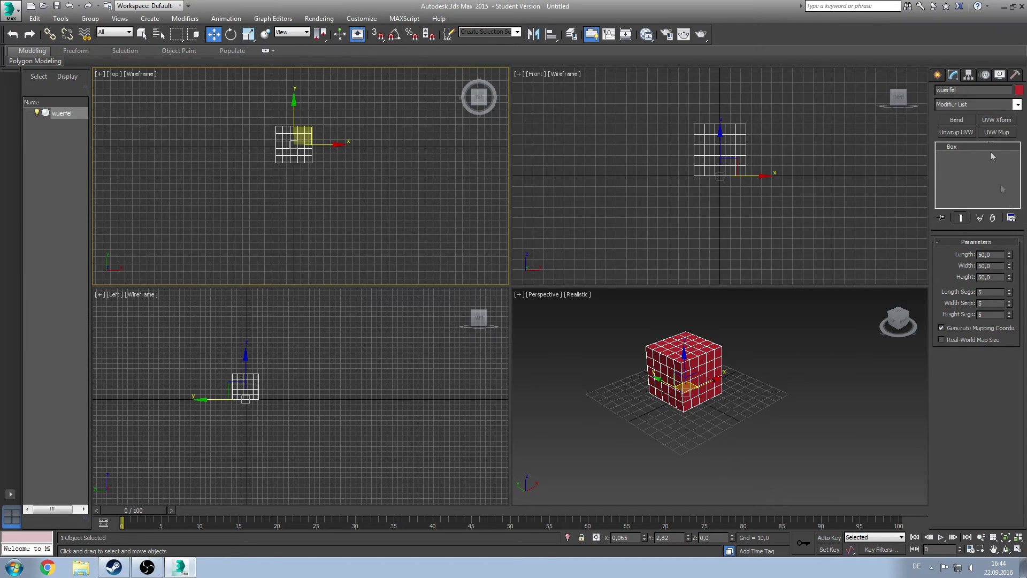
click(1012, 218)
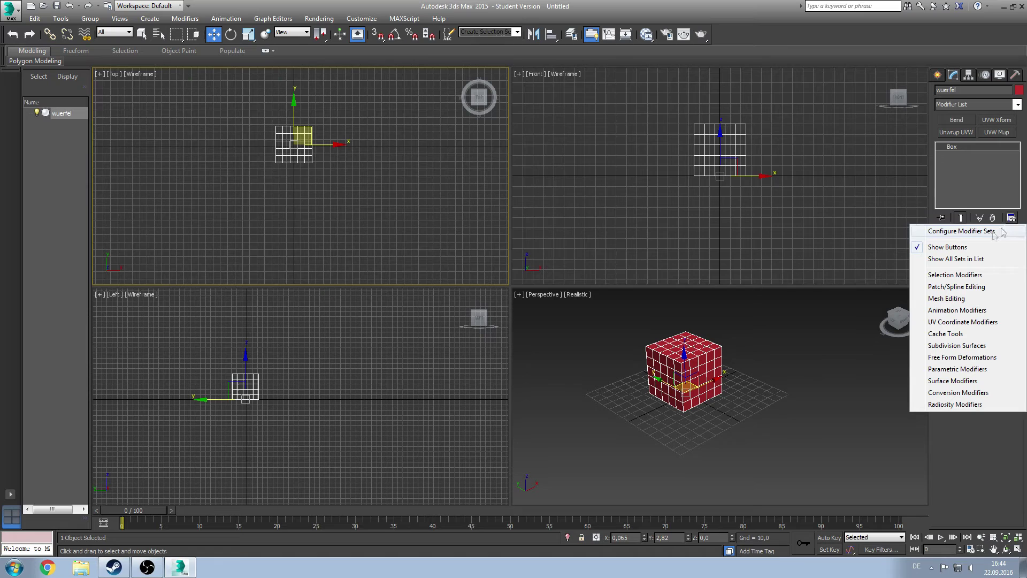
click(962, 231)
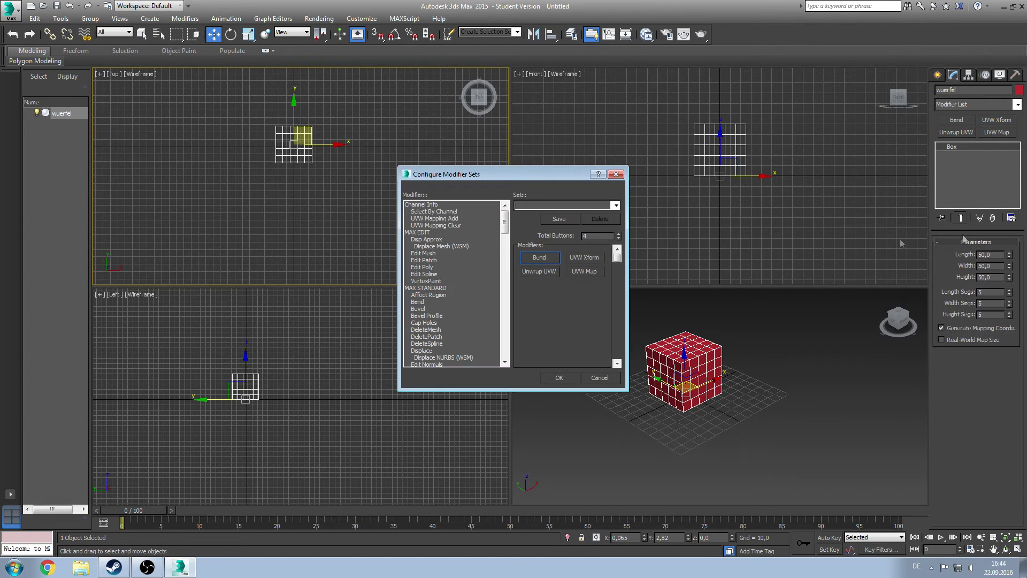
mouse_move(503, 222)
mouse_down()
mouse_move(506, 353)
mouse_move(524, 304)
mouse_up()
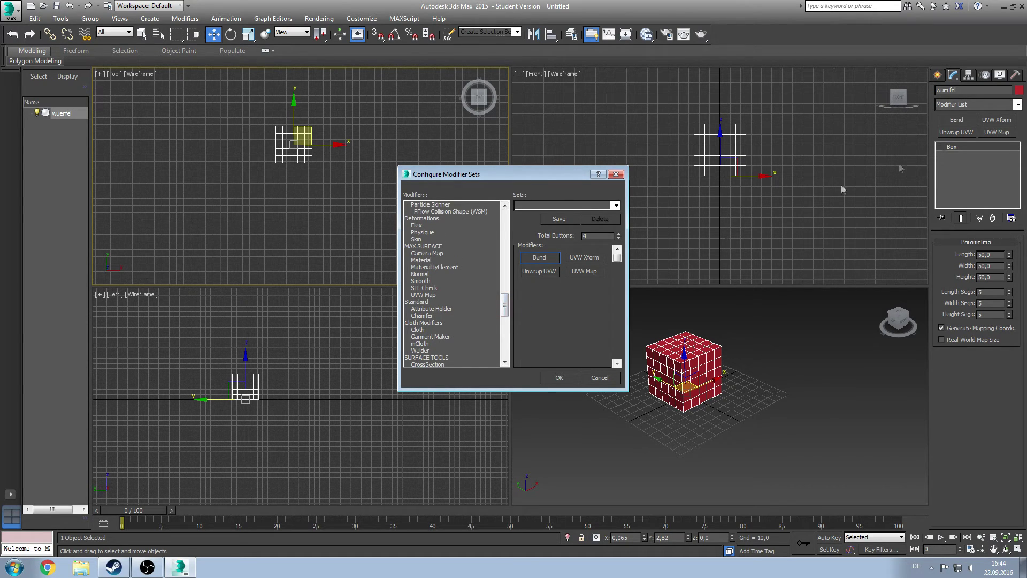
mouse_move(525, 304)
mouse_down()
mouse_move(512, 291)
mouse_move(490, 360)
mouse_up()
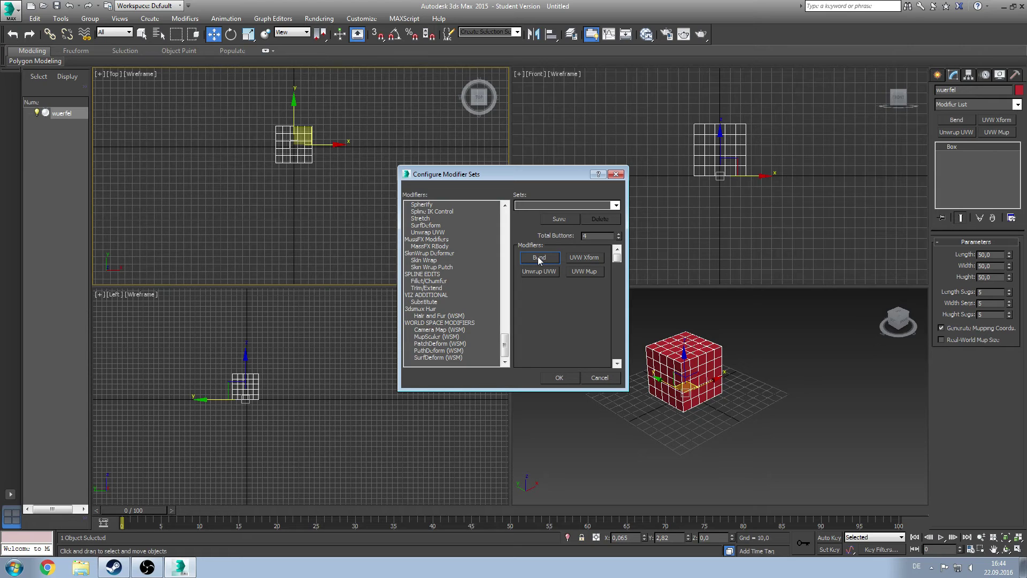
click(588, 259)
click(534, 275)
click(597, 378)
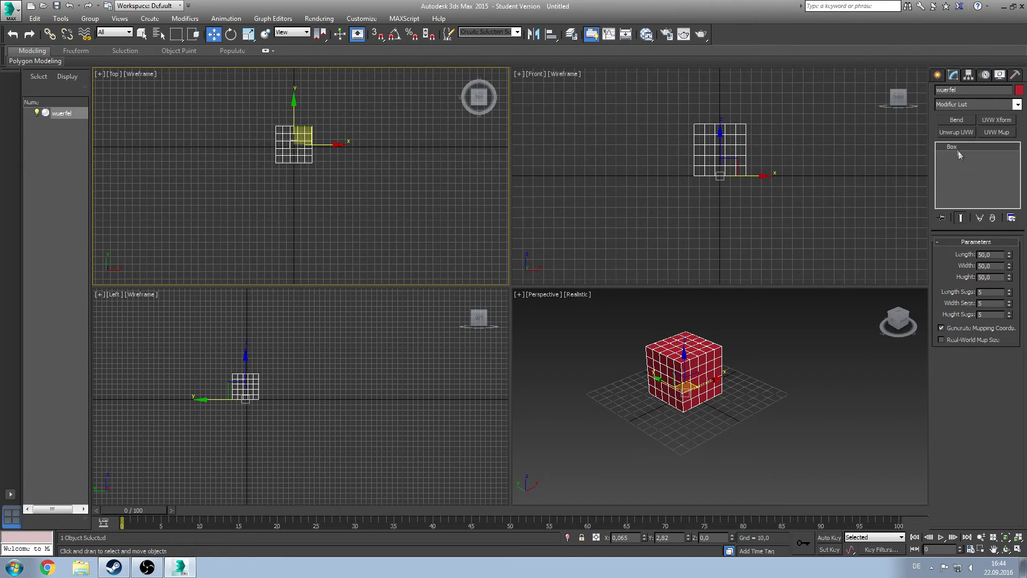
double_click(984, 255)
Convert the wuerfel box to an Editable Poly and collapse the Selection rollout.
right_click(961, 145)
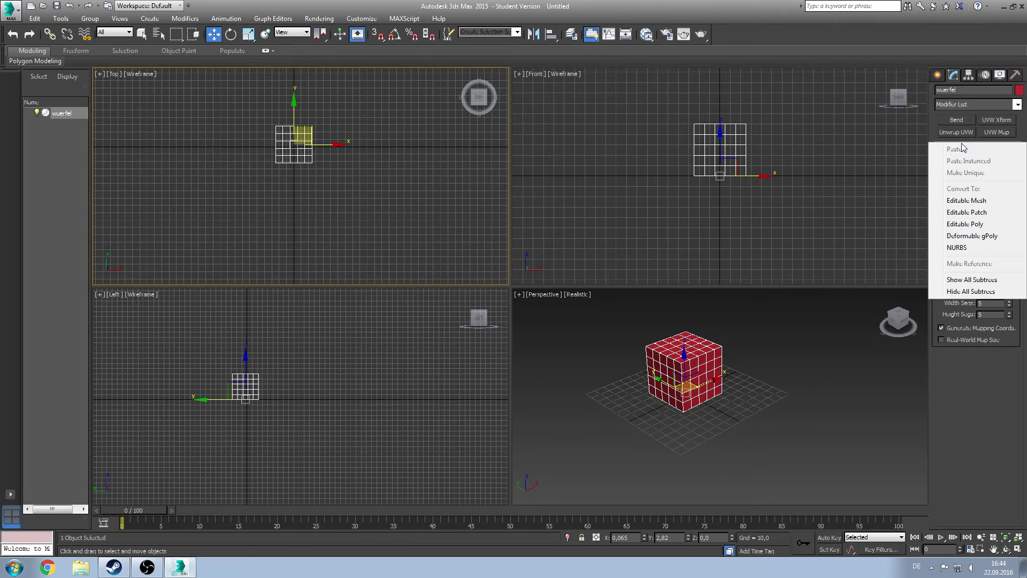
click(969, 225)
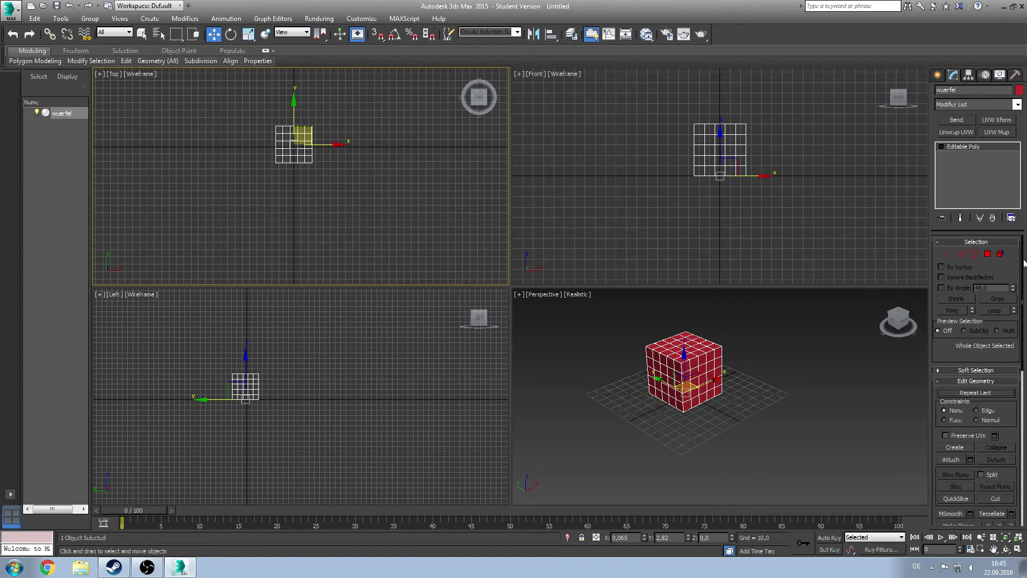
mouse_move(1023, 260)
mouse_down()
mouse_move(1020, 307)
mouse_move(1019, 260)
mouse_up()
click(950, 242)
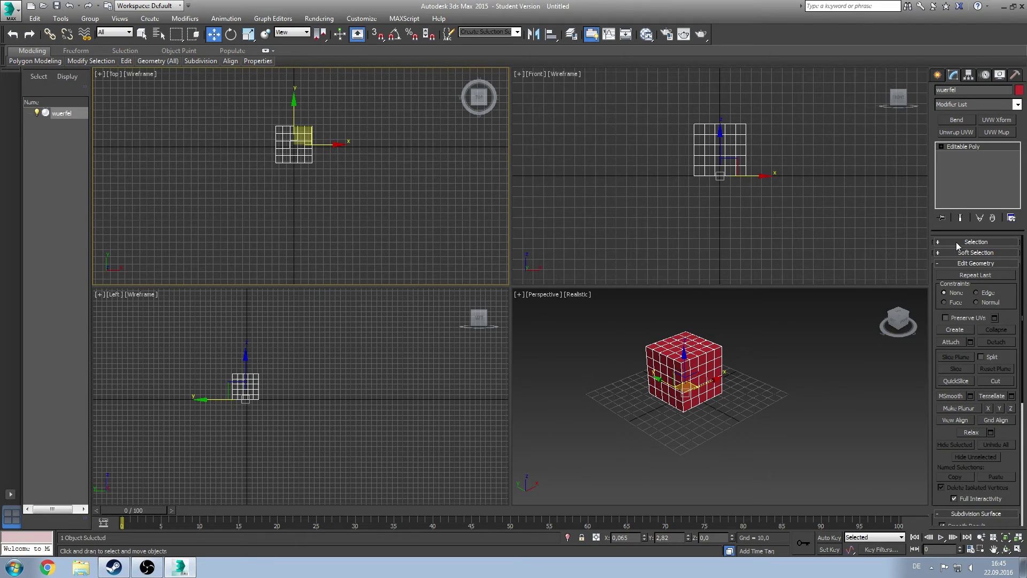
Try the Vertex, Edge, Border and Element levels, selecting then deselecting 29 corner vertices.
click(955, 242)
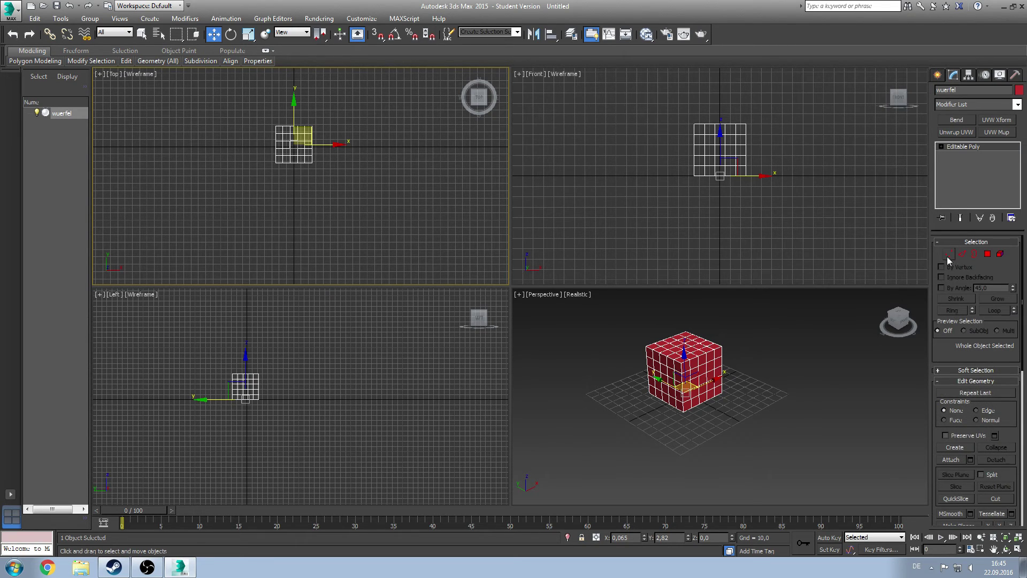
click(948, 256)
click(961, 252)
click(973, 254)
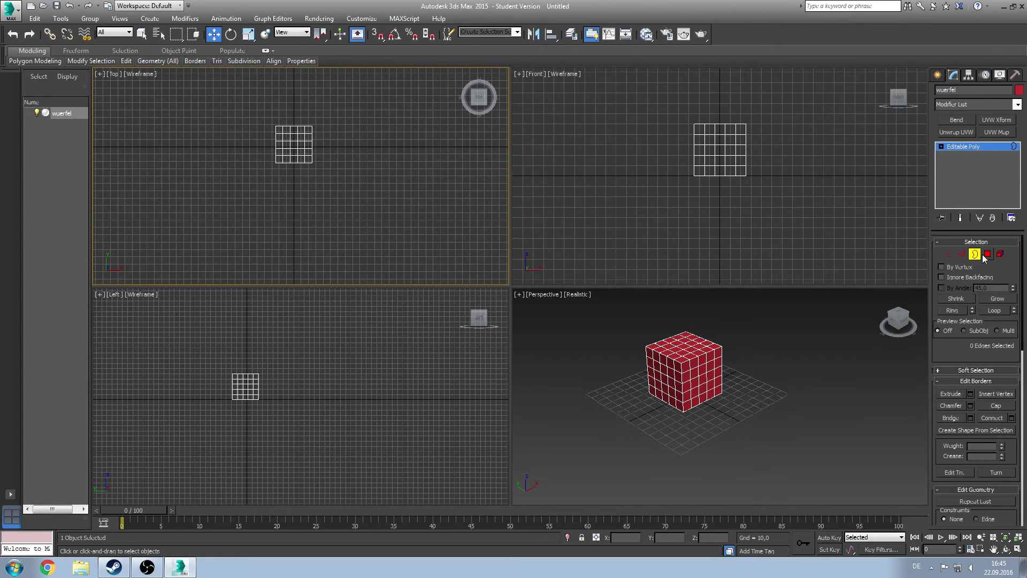
click(1001, 254)
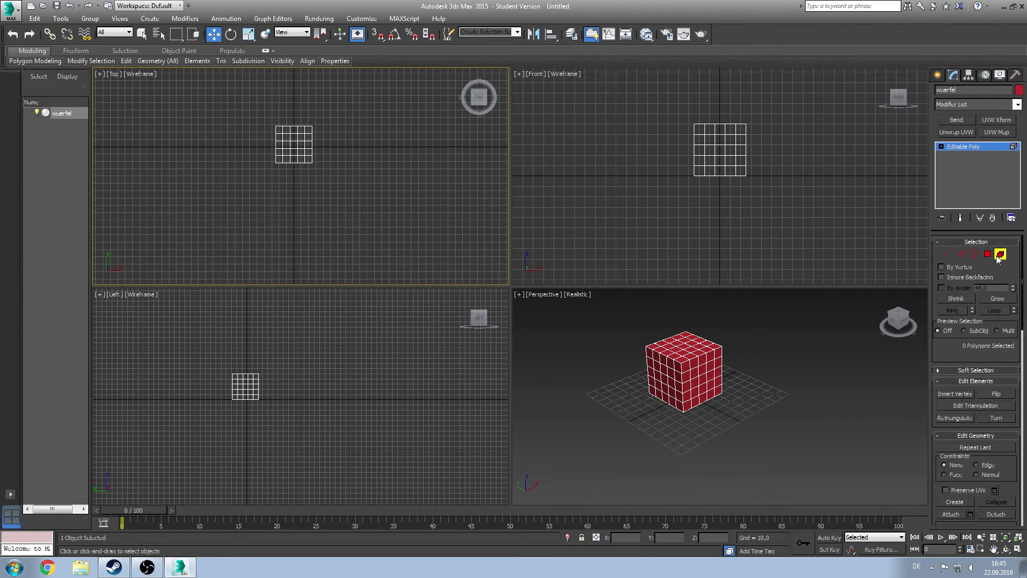
click(948, 254)
click(795, 349)
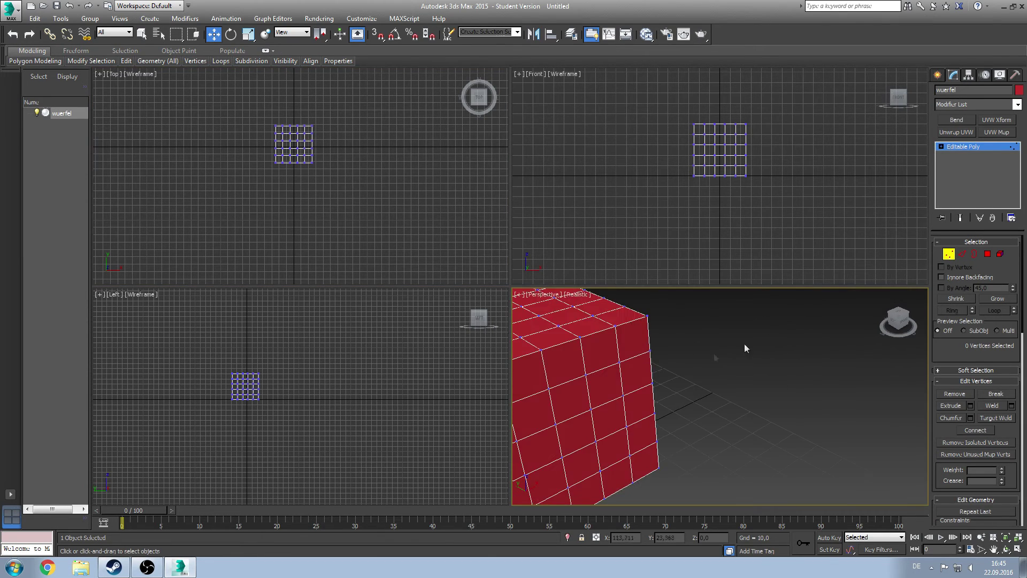
drag(559, 358, 764, 327)
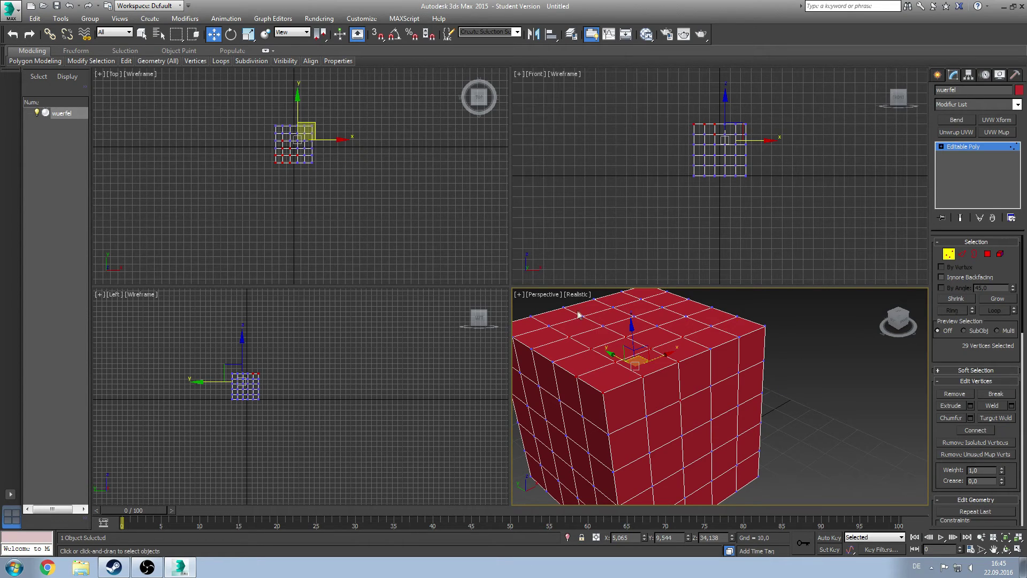
click(795, 373)
Select several top-front border edges, clear them, and activate Border level.
click(962, 254)
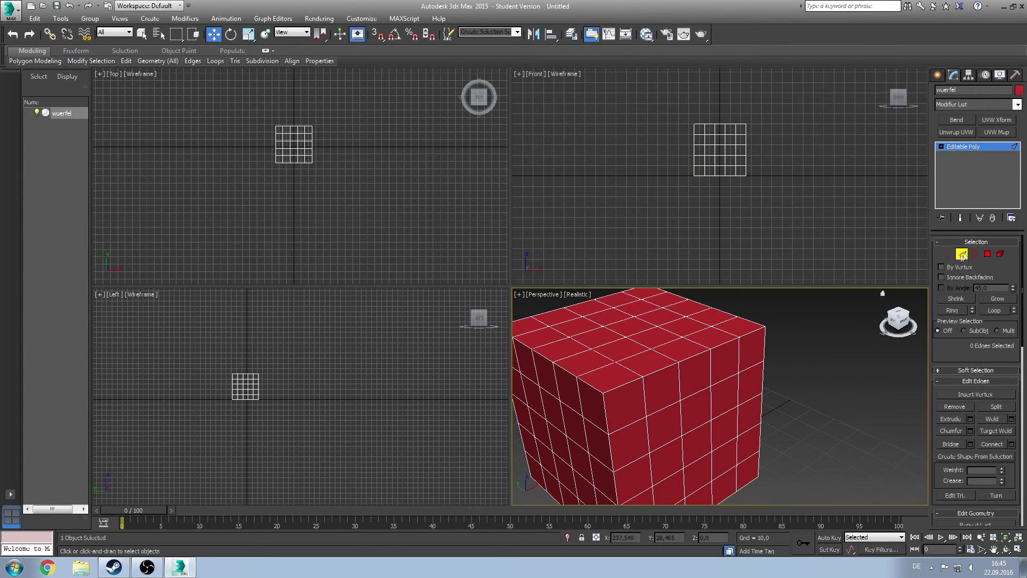
click(625, 380)
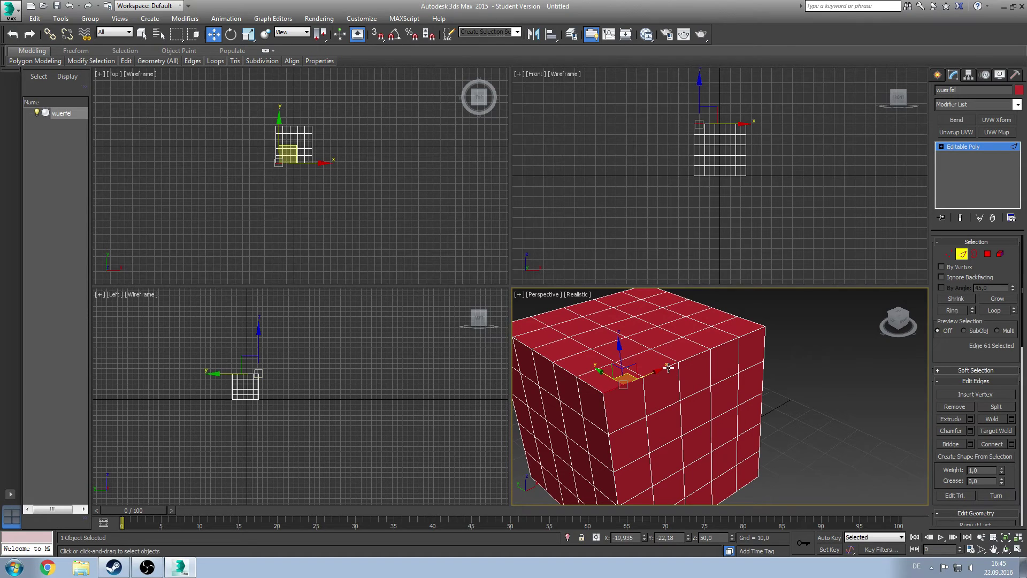
ctrl+click(668, 369)
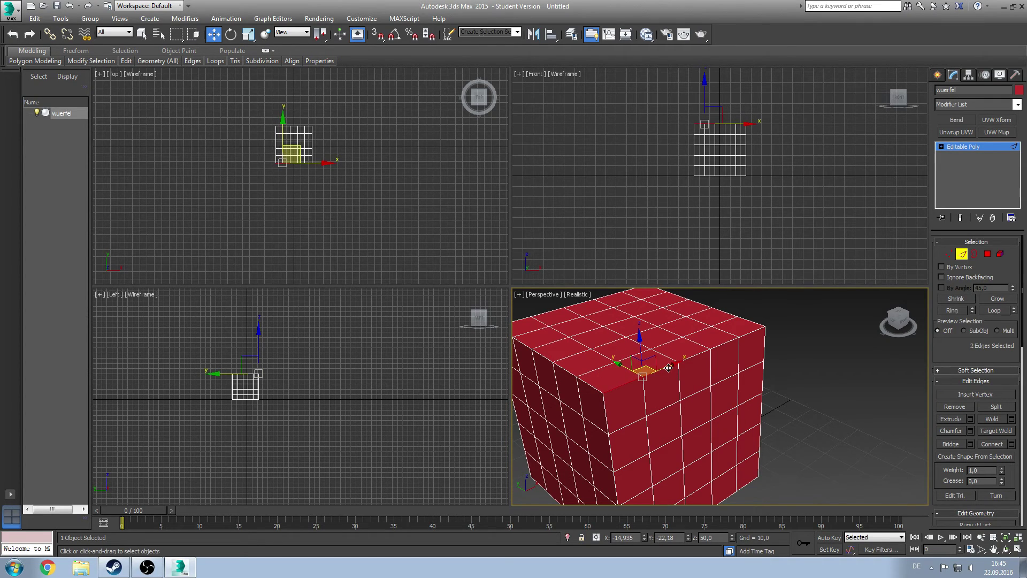
ctrl+click(695, 356)
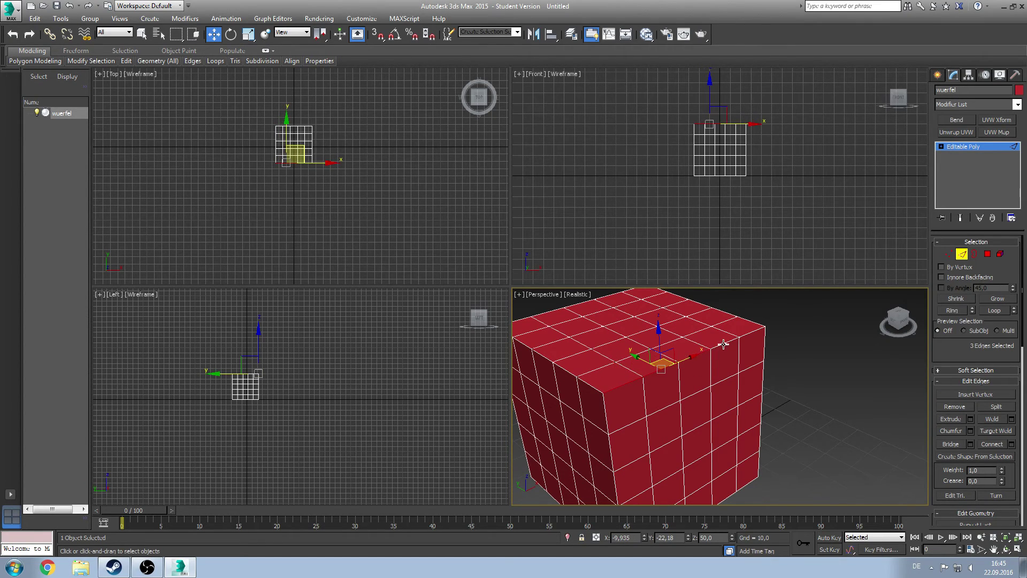
ctrl+click(723, 344)
ctrl+click(752, 333)
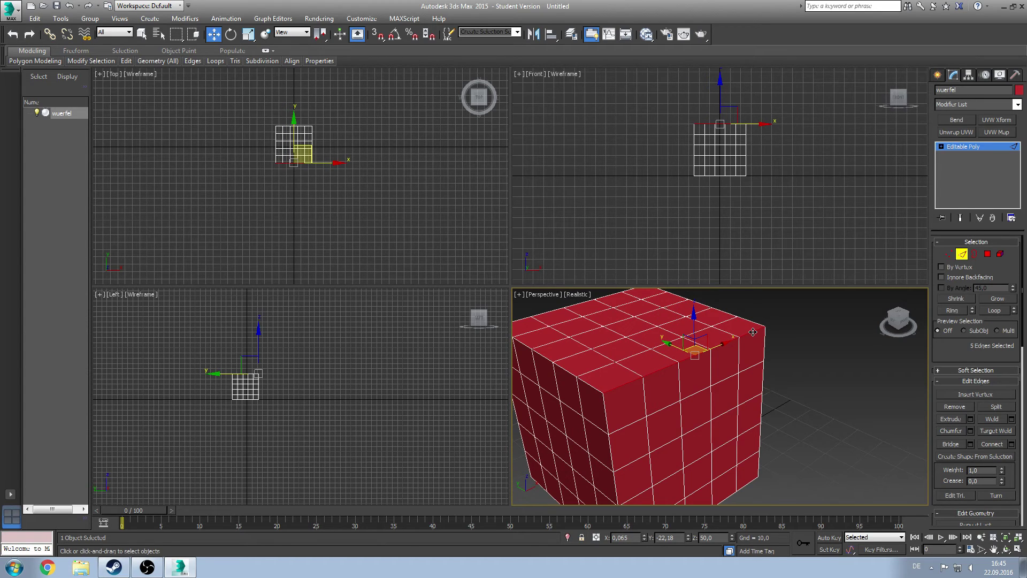
ctrl+click(675, 385)
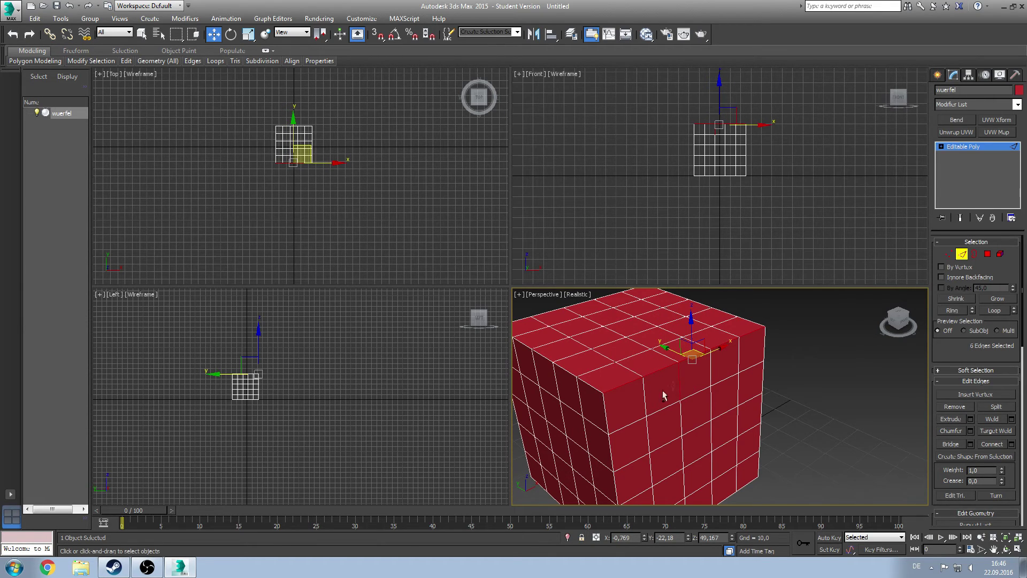
click(805, 331)
click(976, 254)
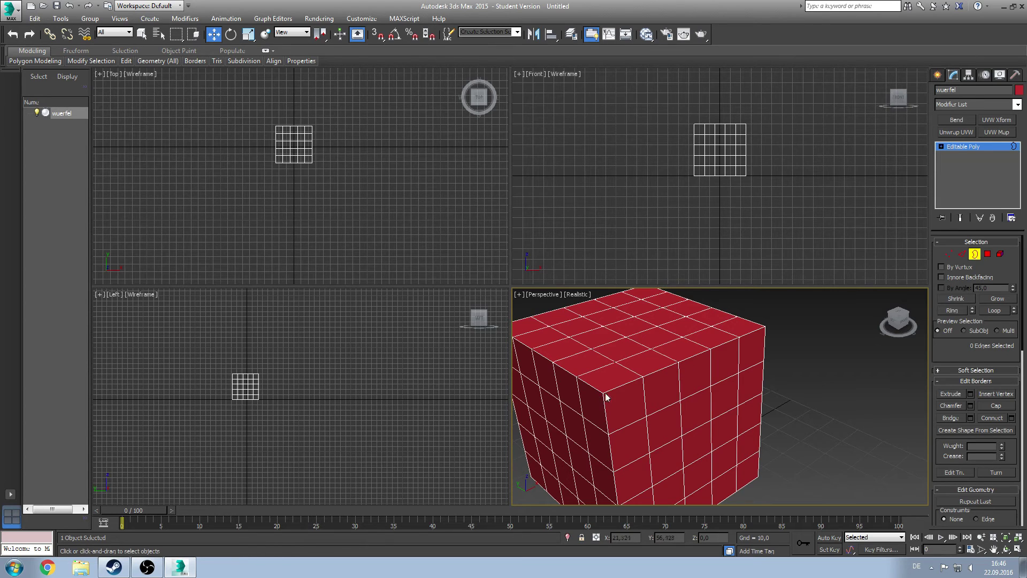
Orbit to see the whole cube and pick individual top polygons at Polygon level.
alt+middle_drag(660, 452, 689, 388)
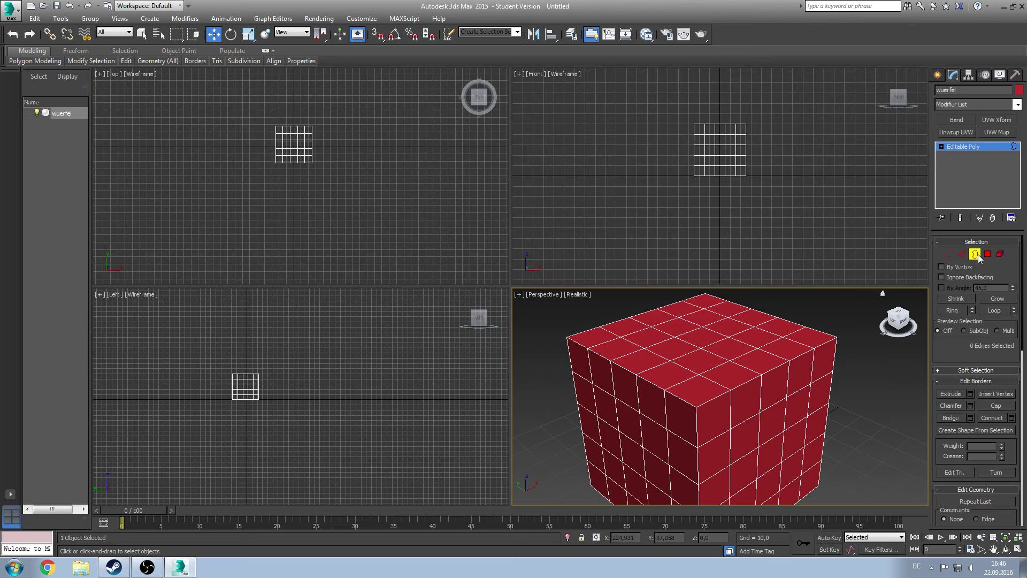
click(988, 254)
click(705, 393)
click(698, 355)
click(724, 328)
click(760, 360)
click(734, 371)
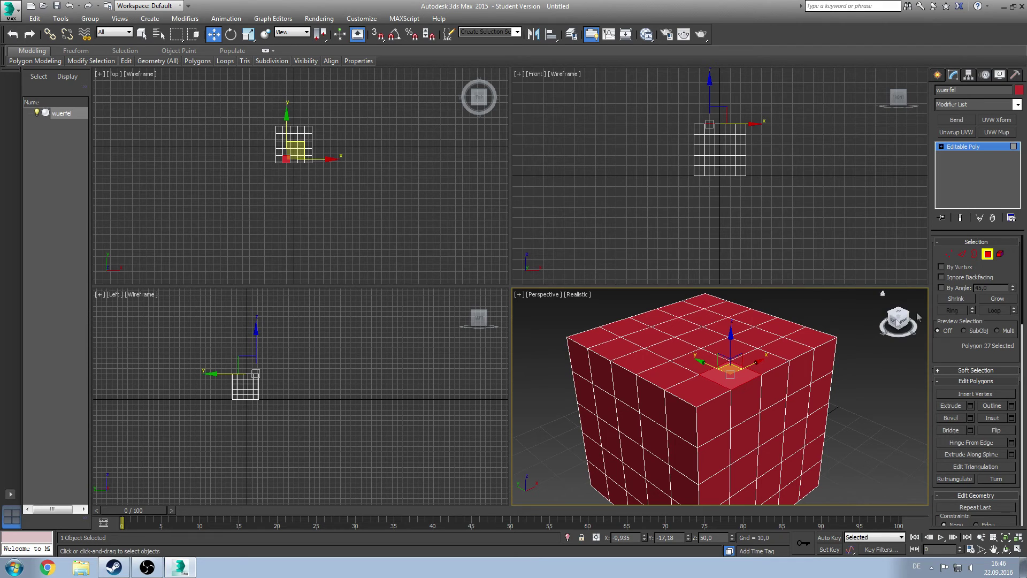
Select the whole cube as an element, clear it, and return to picking top polygons.
click(1000, 254)
click(738, 337)
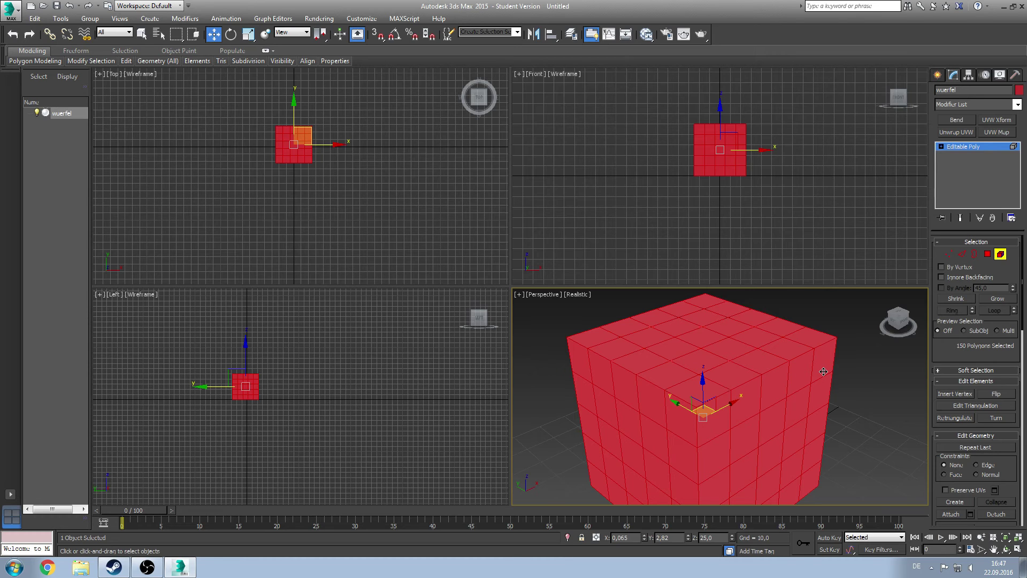
click(879, 394)
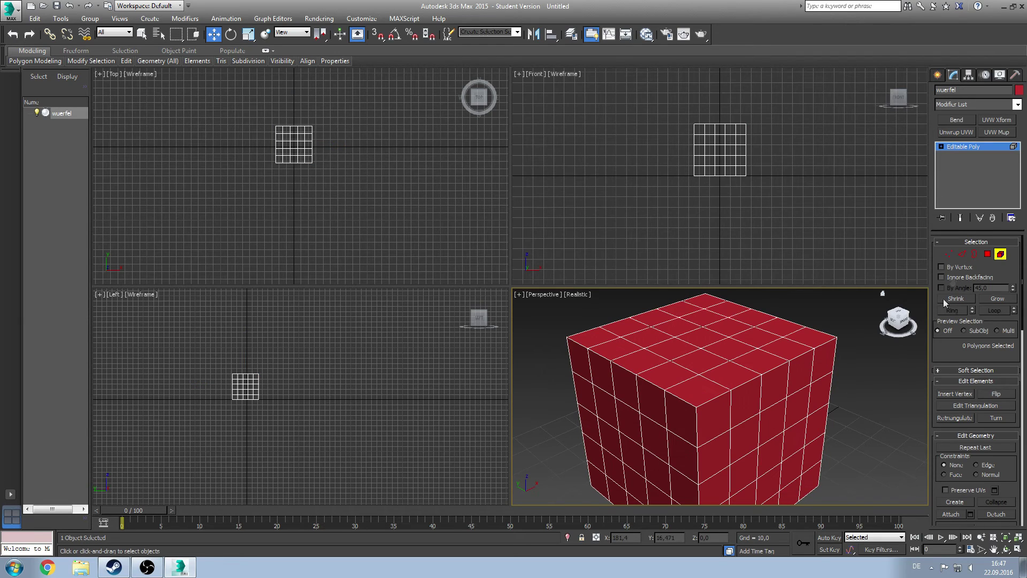
click(986, 255)
click(704, 391)
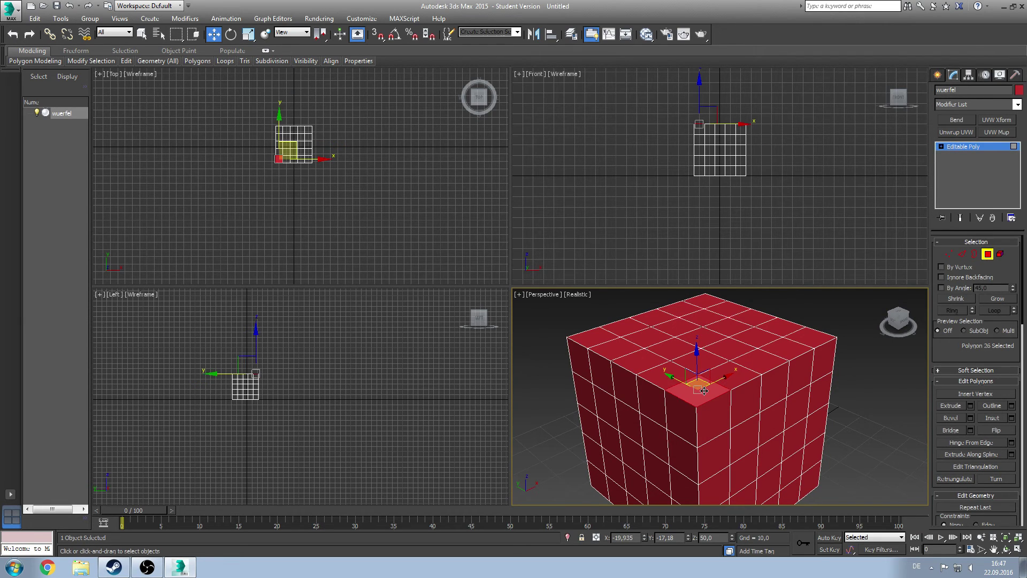
Zoom and pan the Top viewport onto the cube's top grid.
click(378, 142)
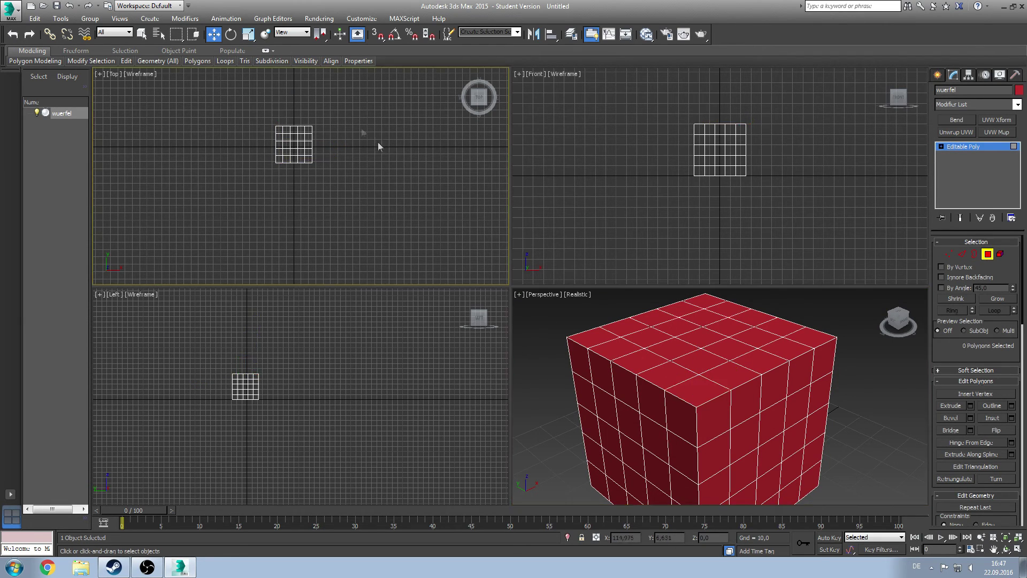
scroll(349, 161, up, 4)
mouse_move(349, 161)
middle_down()
mouse_move(358, 158)
mouse_move(332, 122)
mouse_move(340, 101)
middle_up()
scroll(305, 133, up, 2)
scroll(328, 149, up, 4)
scroll(340, 99, down, 2)
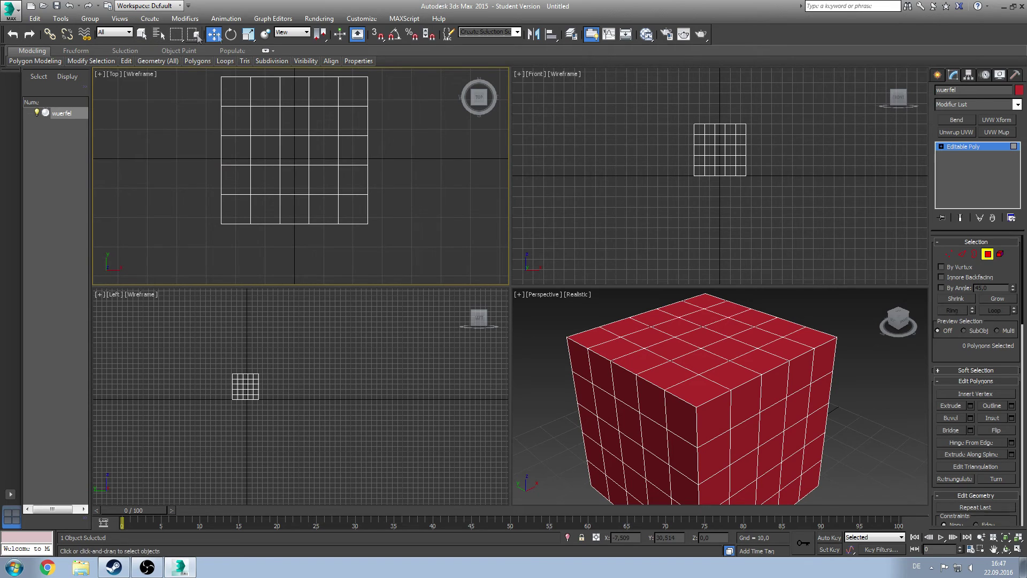
Trial box-selections of the polygon grid in the Top view, switching to window selection.
click(141, 35)
middle_drag(409, 121, 406, 143)
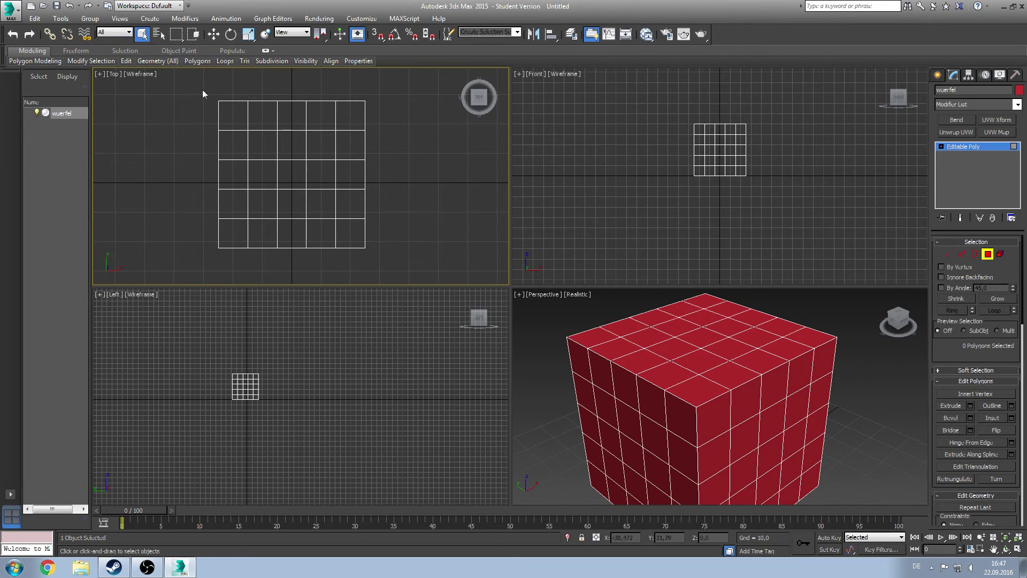
drag(228, 107, 351, 243)
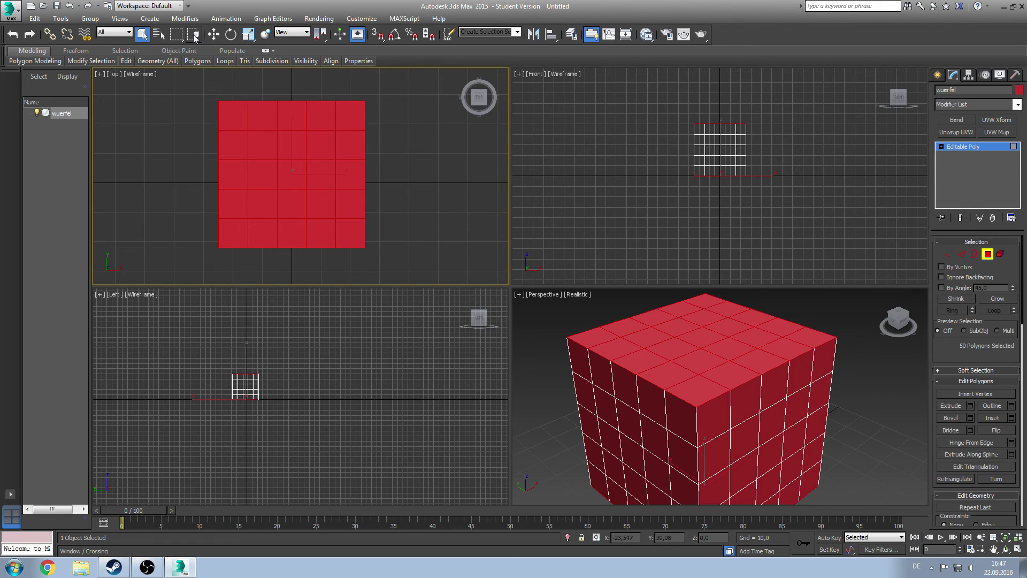
key(ctrl+d)
drag(229, 113, 349, 240)
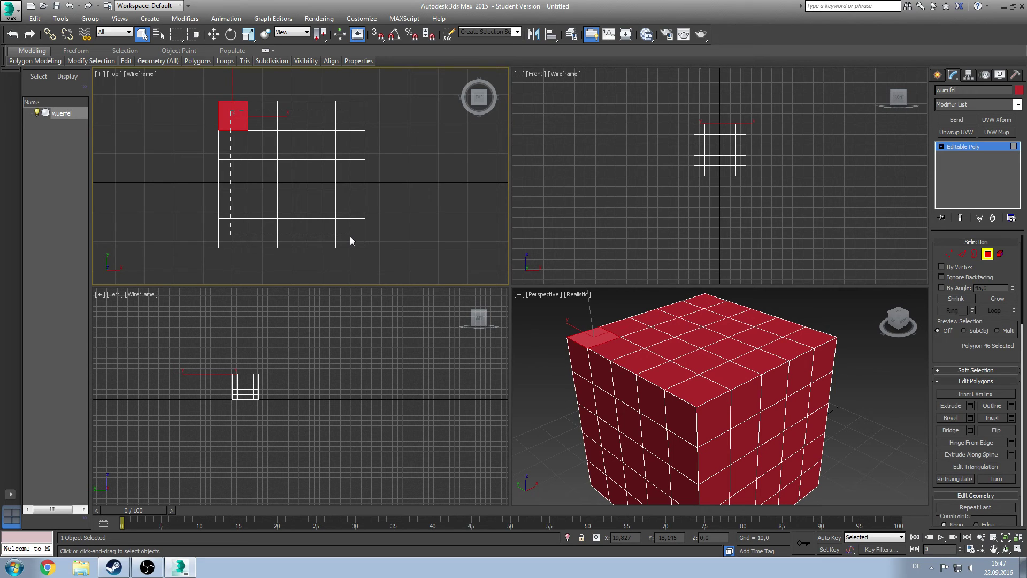
drag(350, 235, 350, 236)
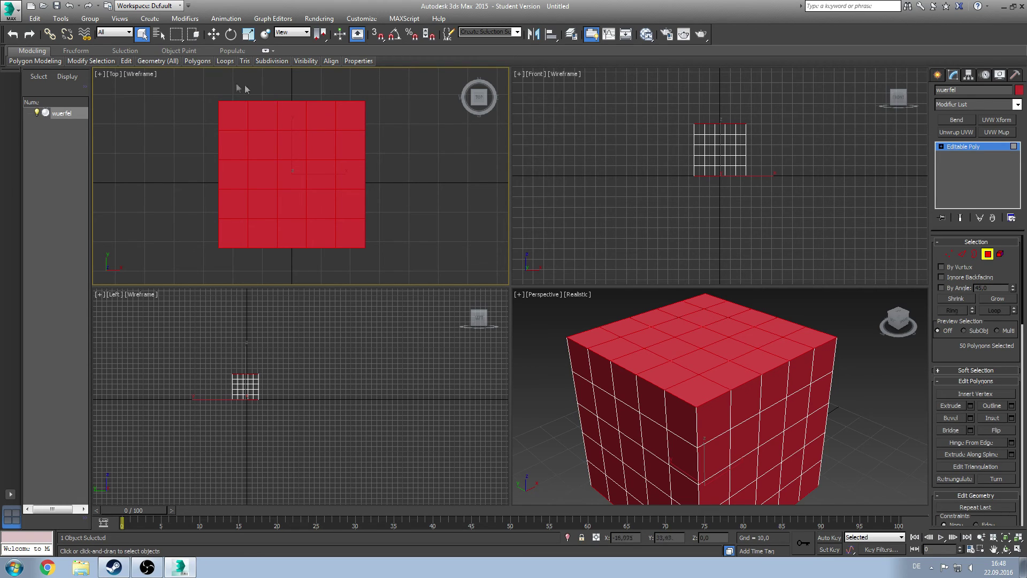
click(193, 35)
click(439, 153)
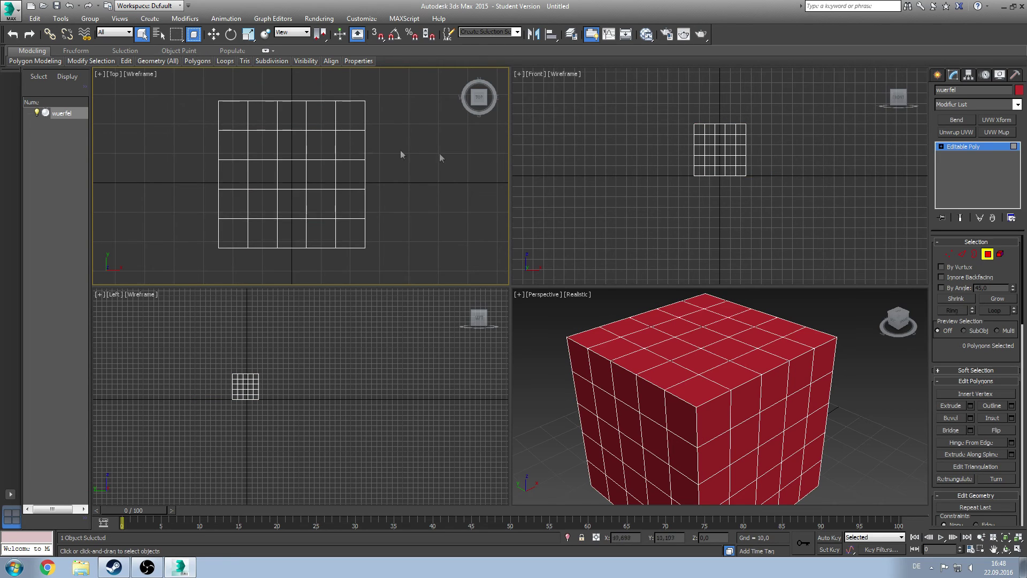
Box-select the 50 polygons through the Top view and delete them.
drag(234, 118, 354, 235)
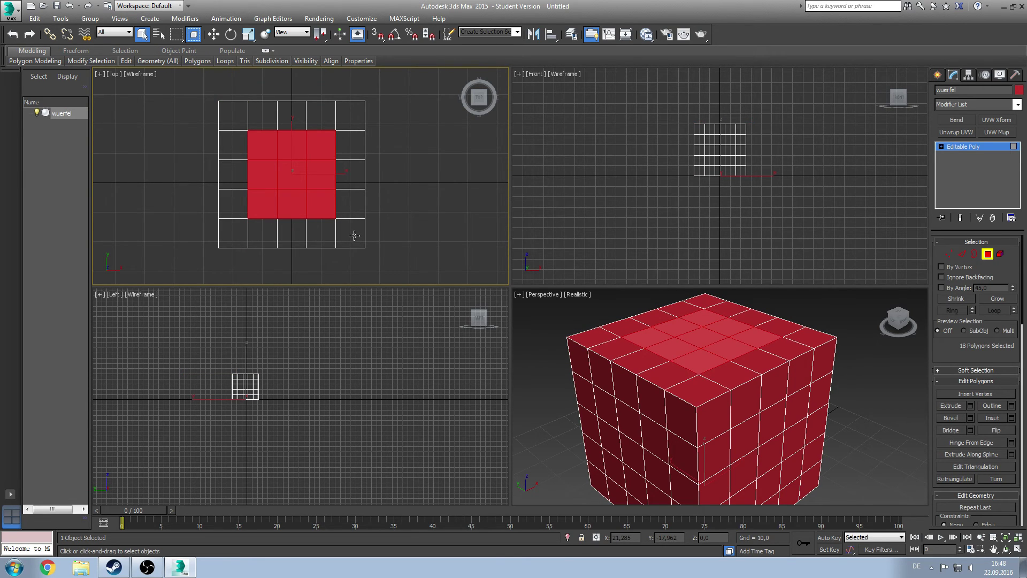
drag(226, 113, 340, 221)
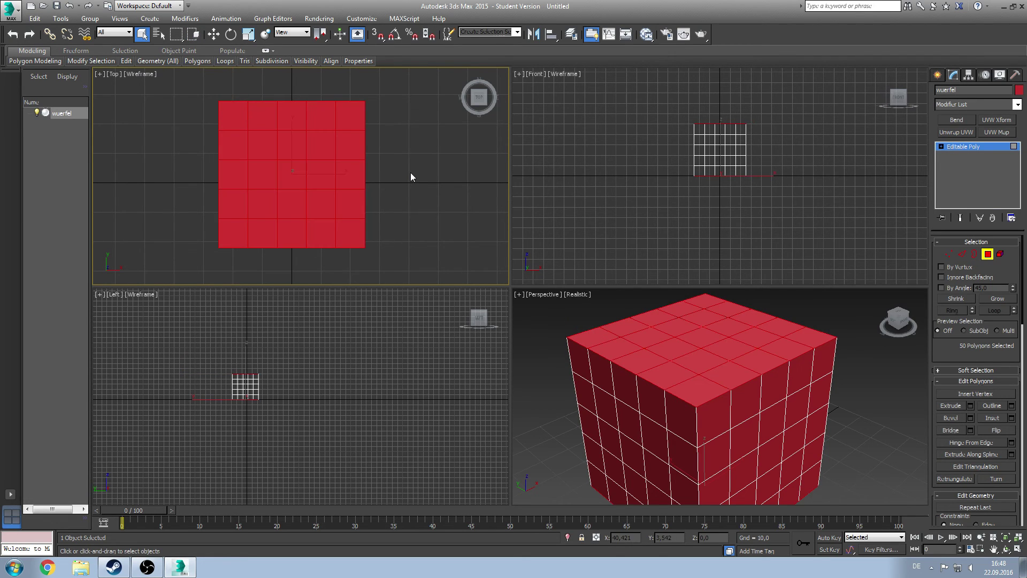
key(Delete)
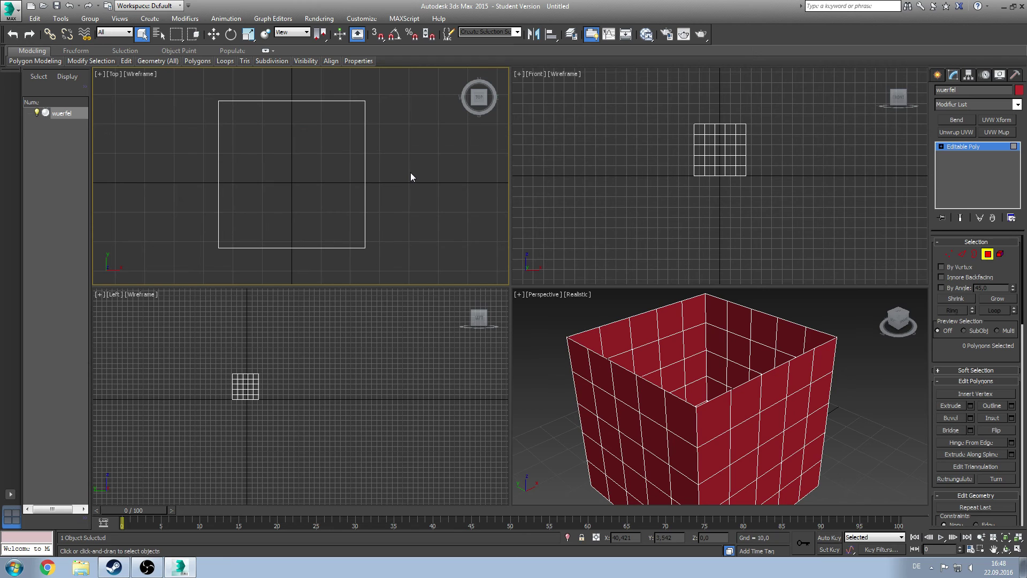
scroll(745, 362, up, 2)
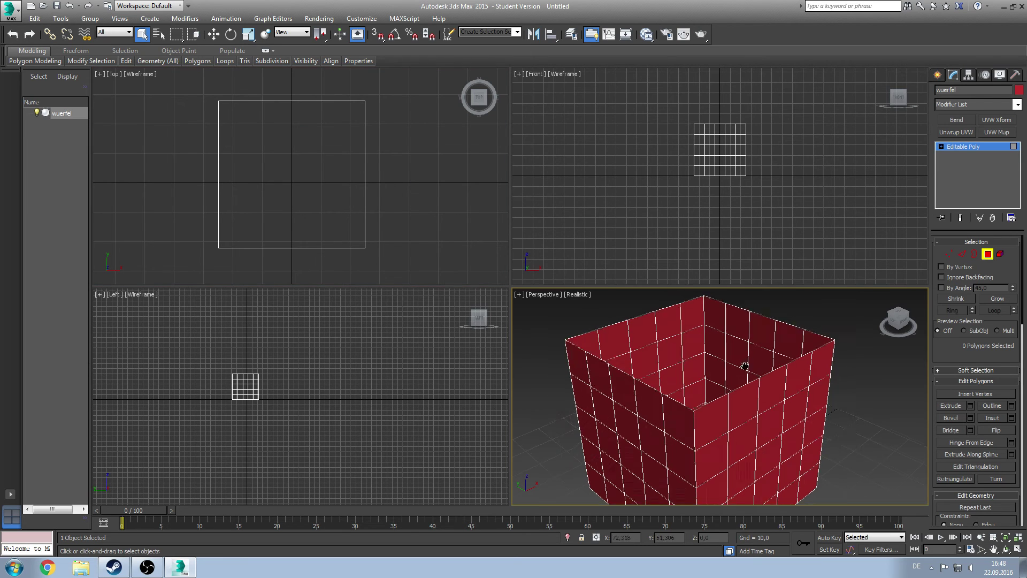
Select the cube's open top border and cap it with a single polygon.
scroll(728, 401, up, 5)
scroll(725, 394, down, 3)
scroll(739, 369, down, 2)
scroll(749, 338, down, 1)
scroll(750, 337, up, 2)
scroll(738, 342, up, 1)
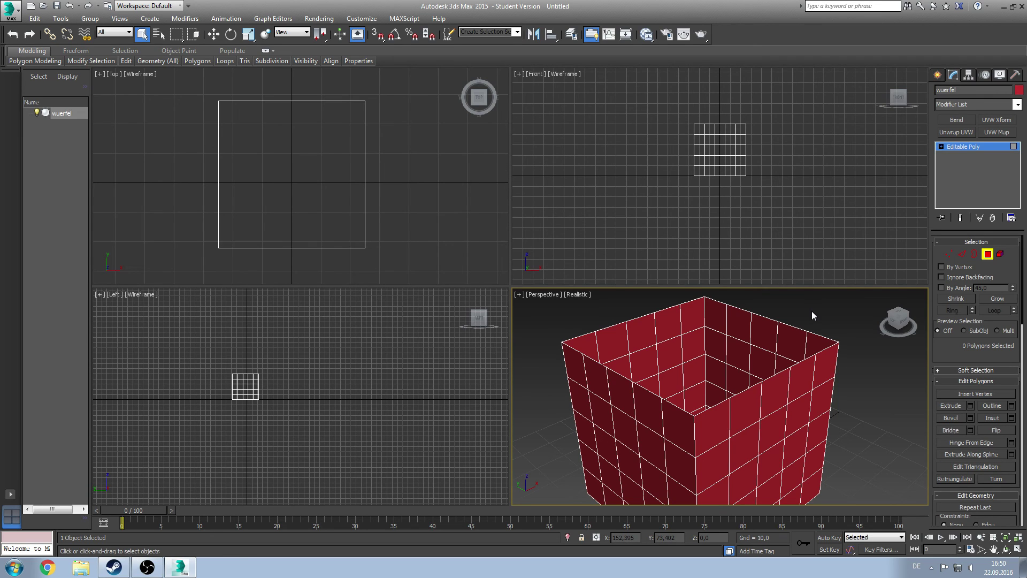
click(975, 255)
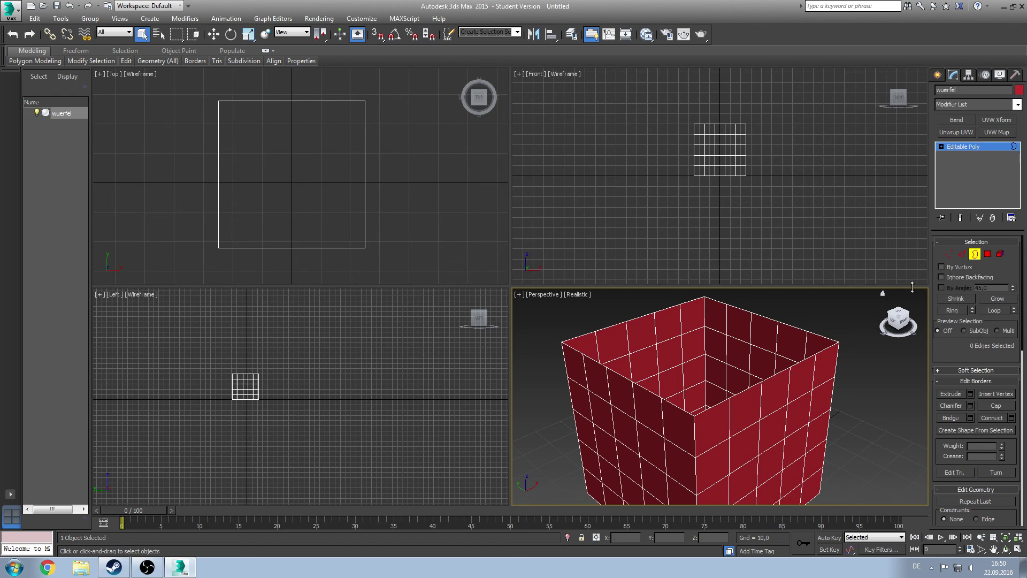
click(718, 403)
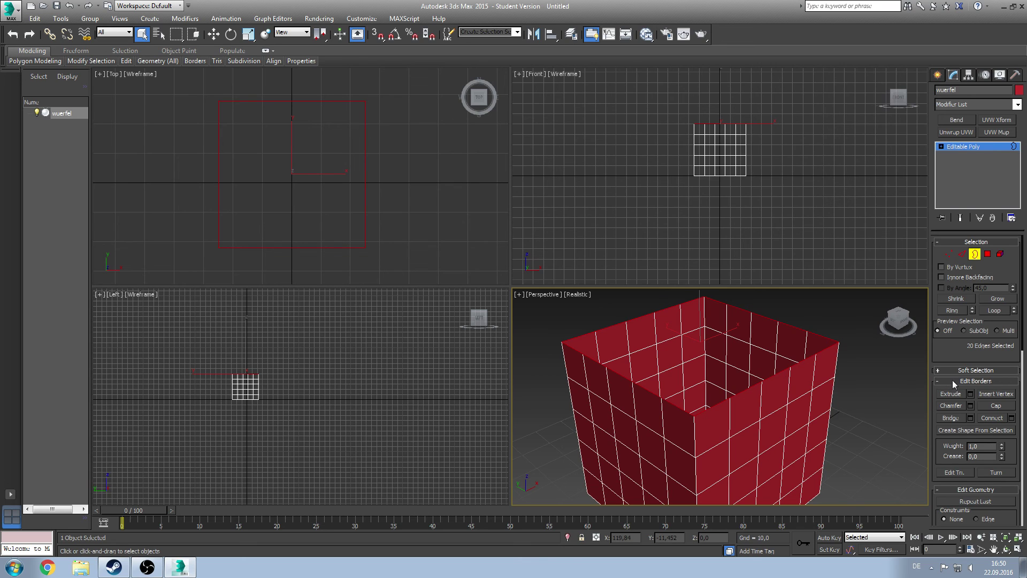
click(987, 408)
click(851, 316)
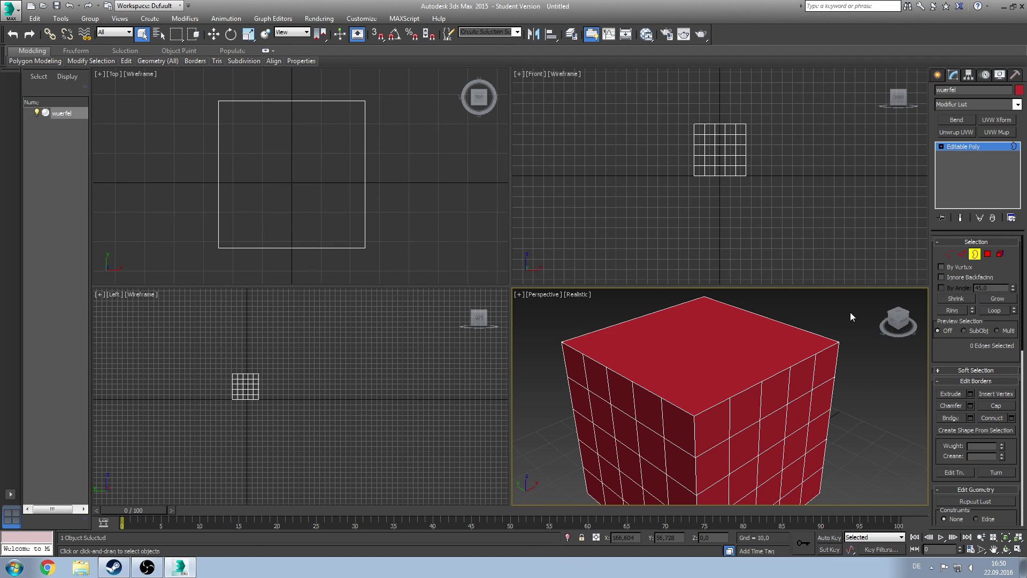
Orbit under the cube and select the bottom opening's whole edge loop.
click(963, 255)
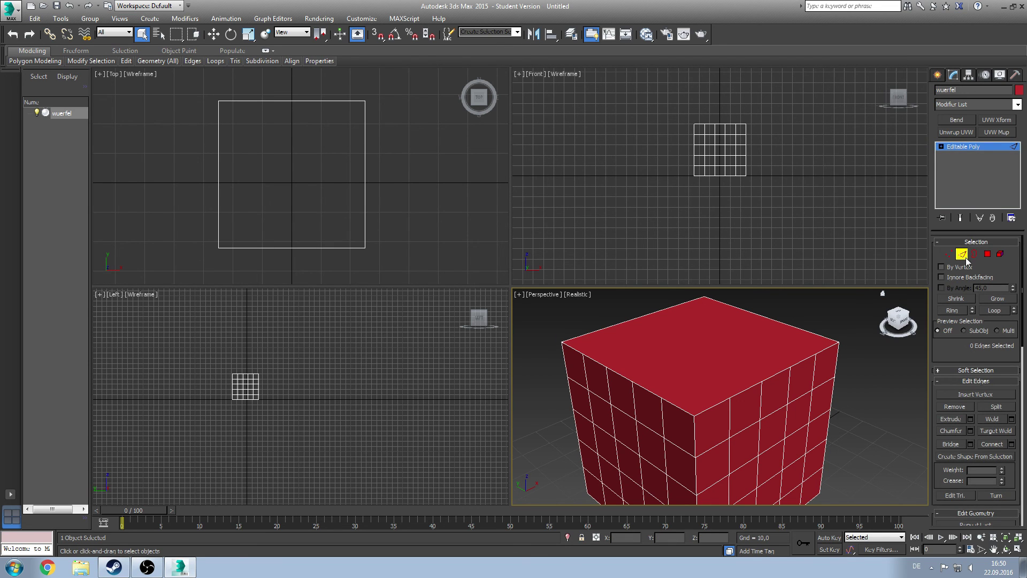
alt+middle_drag(813, 343, 756, 345)
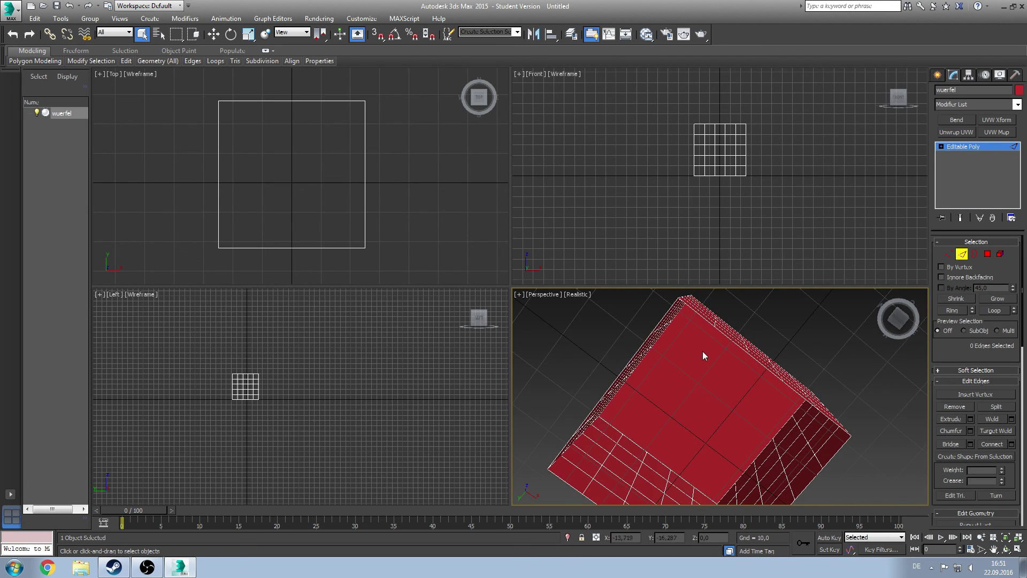
scroll(737, 318, down, 3)
mouse_move(740, 321)
alt+middle_down()
mouse_move(752, 327)
mouse_move(756, 367)
alt+middle_up()
drag(662, 403, 684, 413)
ctrl+click(716, 436)
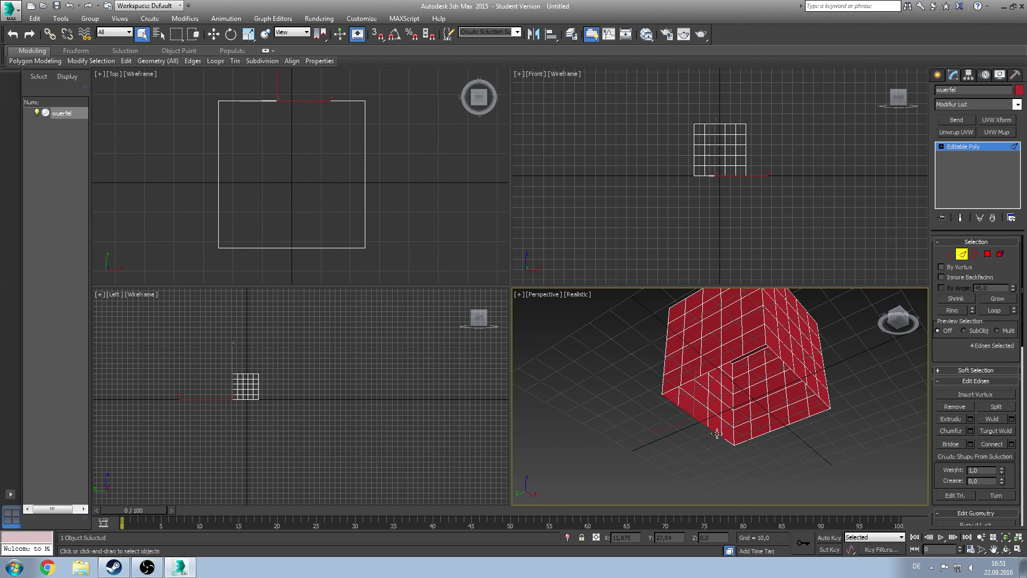
ctrl+click(743, 443)
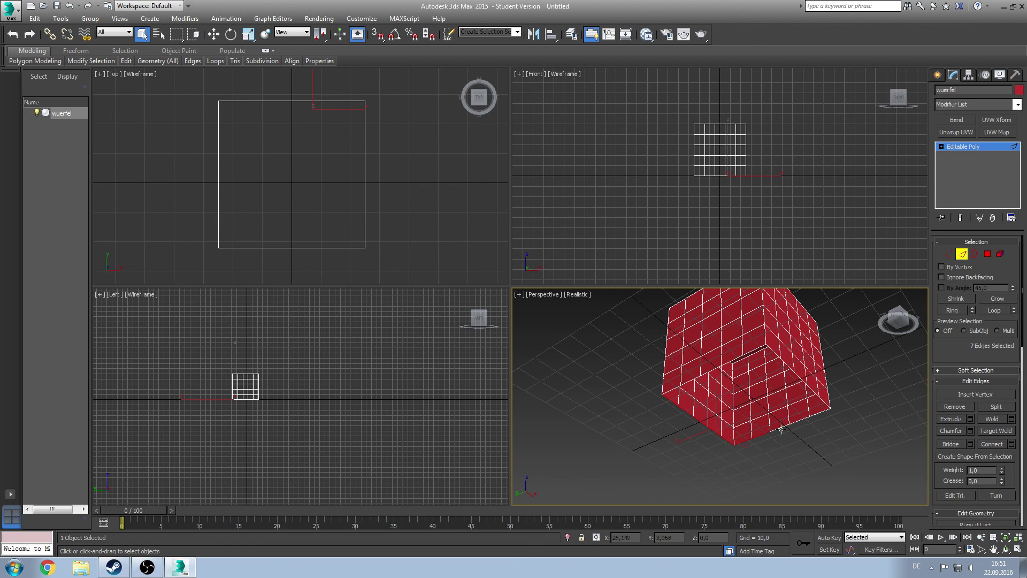
double_click(796, 421)
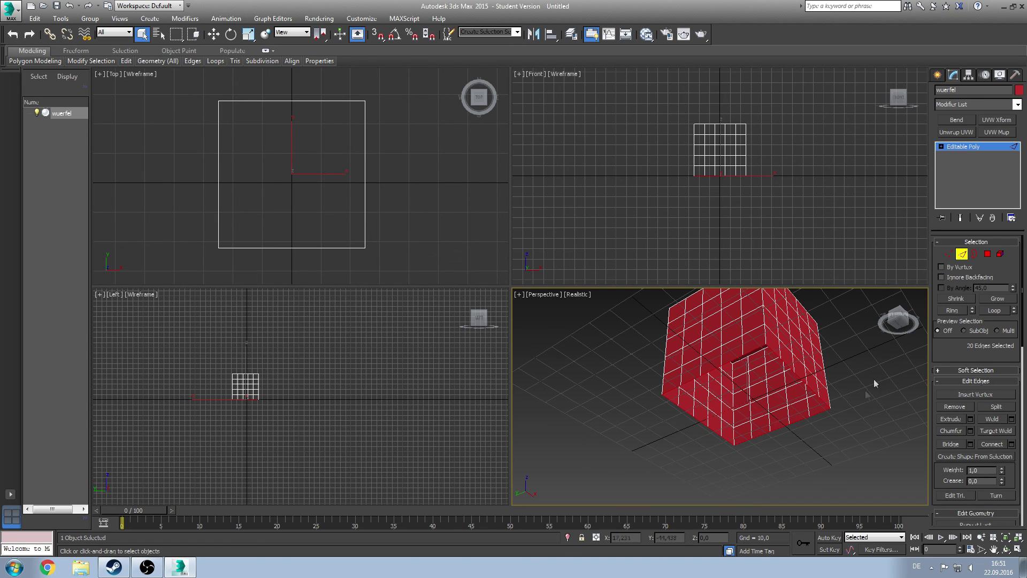
Cap the bottom opening at Border level and orbit back above the cube.
click(976, 254)
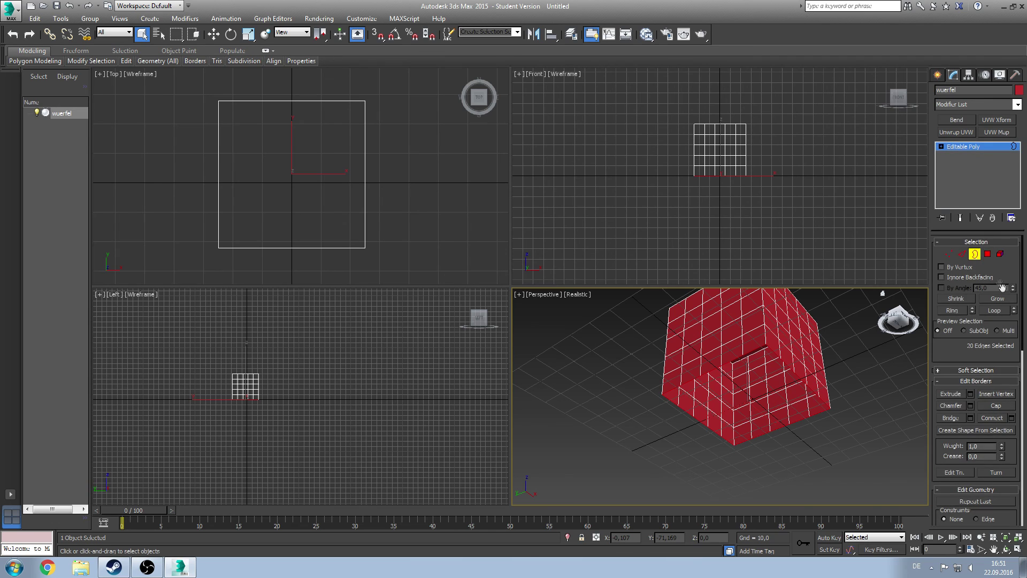
click(998, 408)
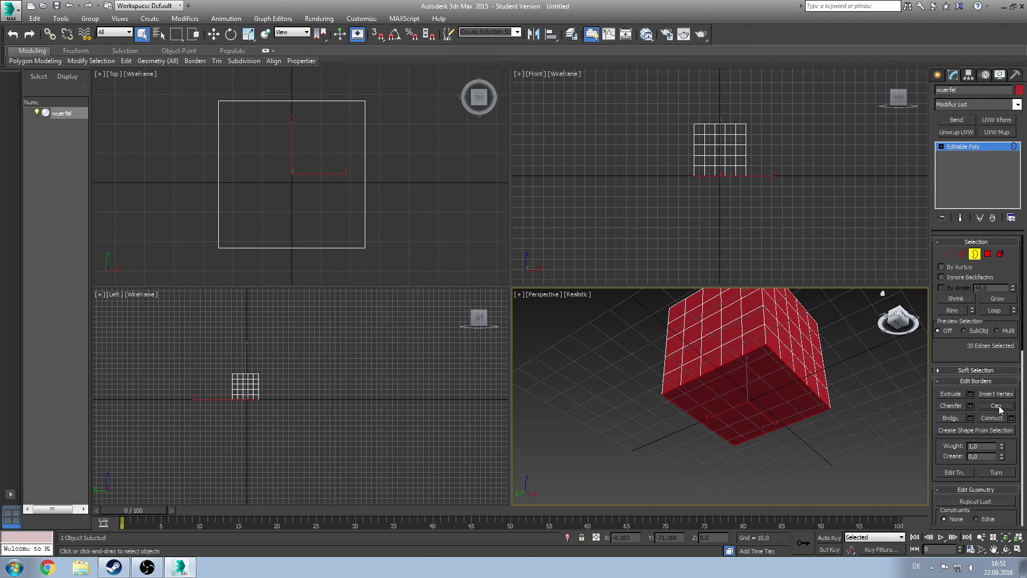
click(868, 446)
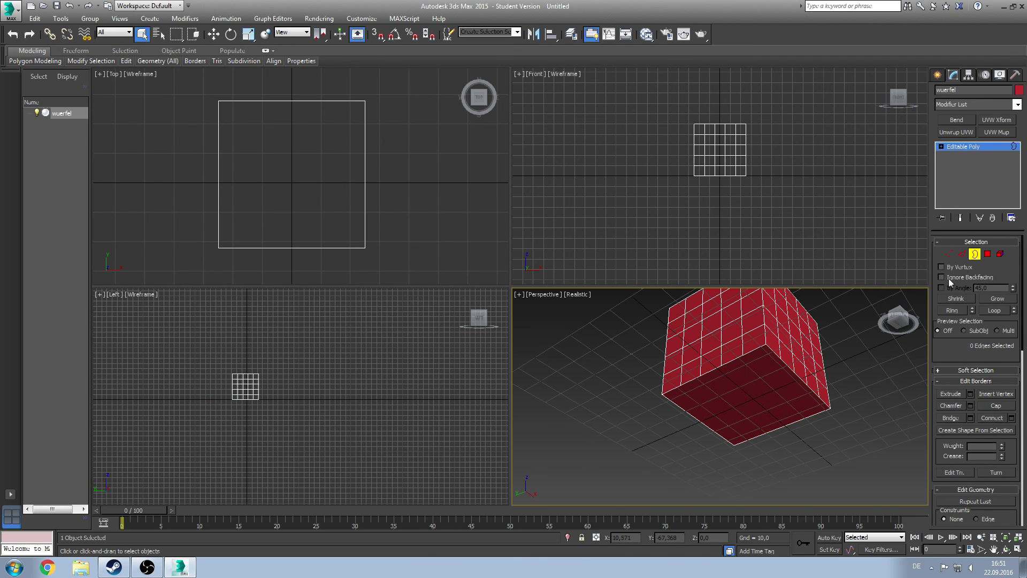
drag(898, 321, 784, 406)
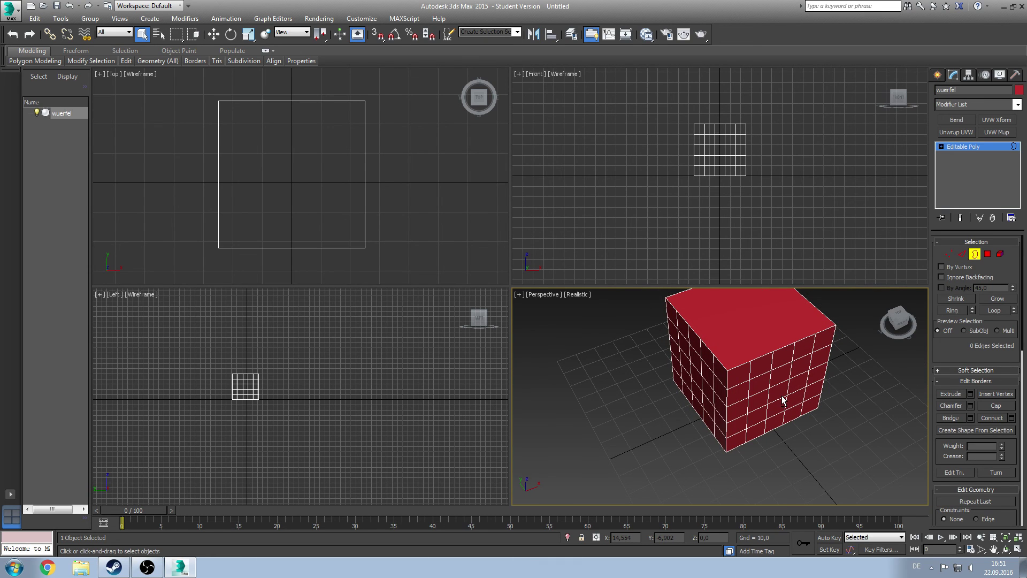